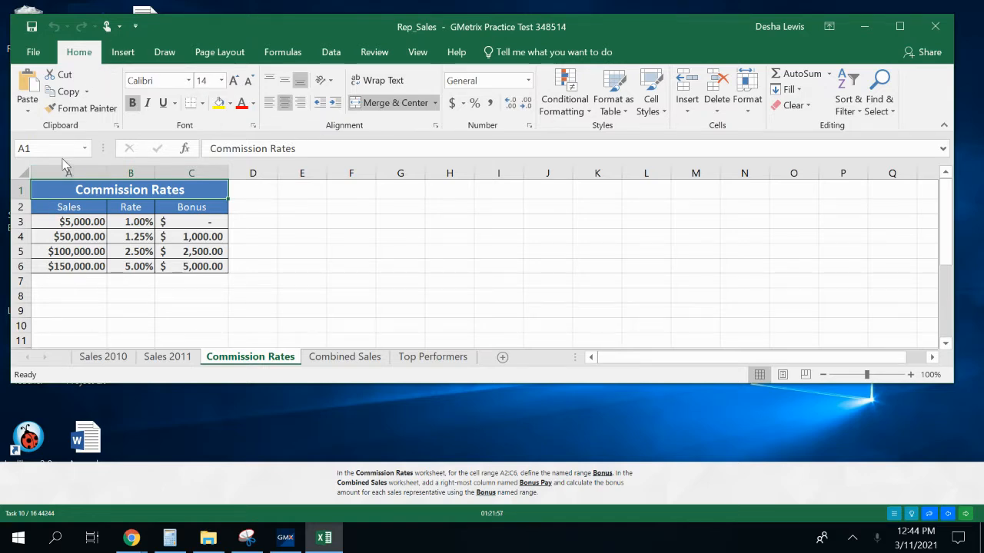
Define the workbook-scoped named range Bonus for cells A2:C6 on the Commission Rates worksheet
{"action": "left_click", "coordinate": [283, 52]}
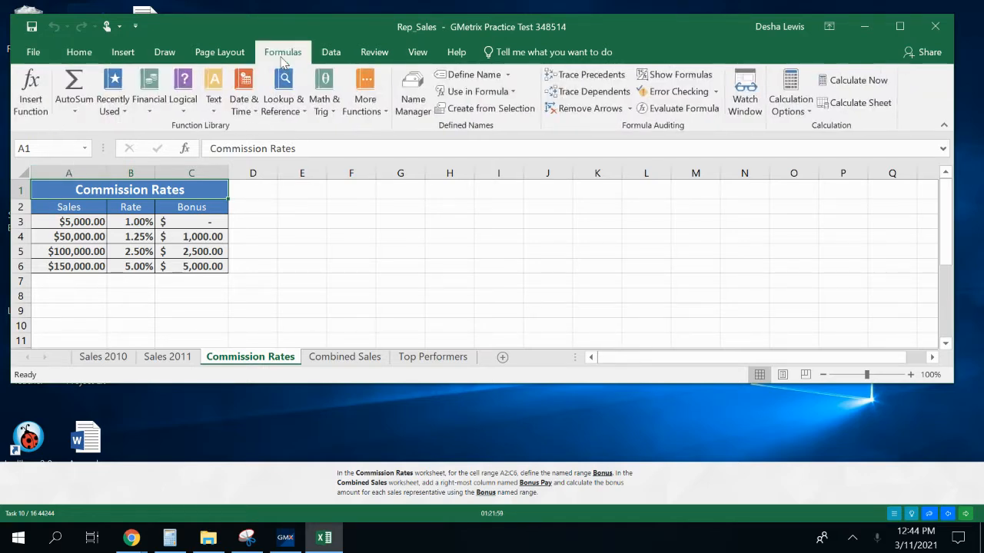
{"action": "left_click", "coordinate": [508, 75]}
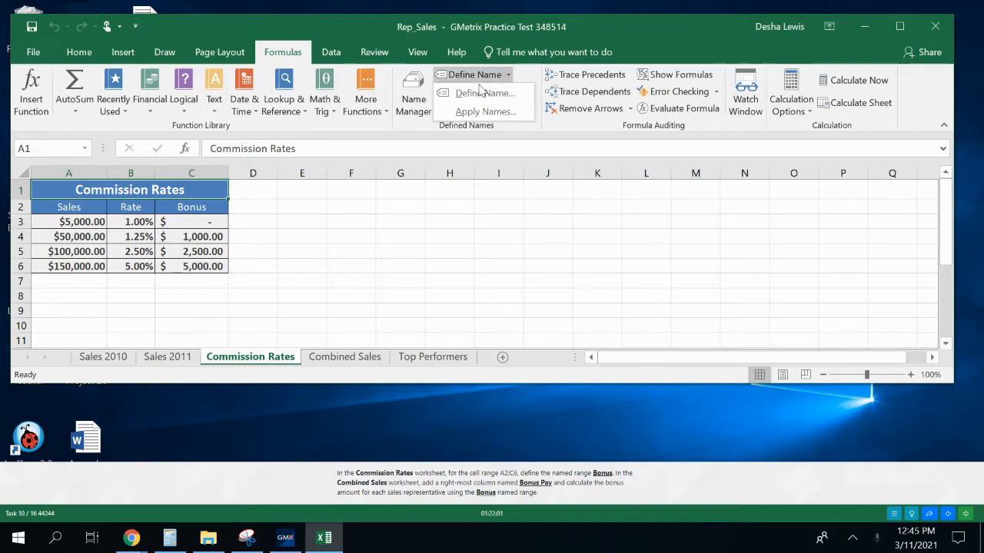
{"action": "left_click", "coordinate": [77, 203]}
{"action": "left_click_drag", "start_coordinate": [78, 203], "coordinate": [189, 264]}
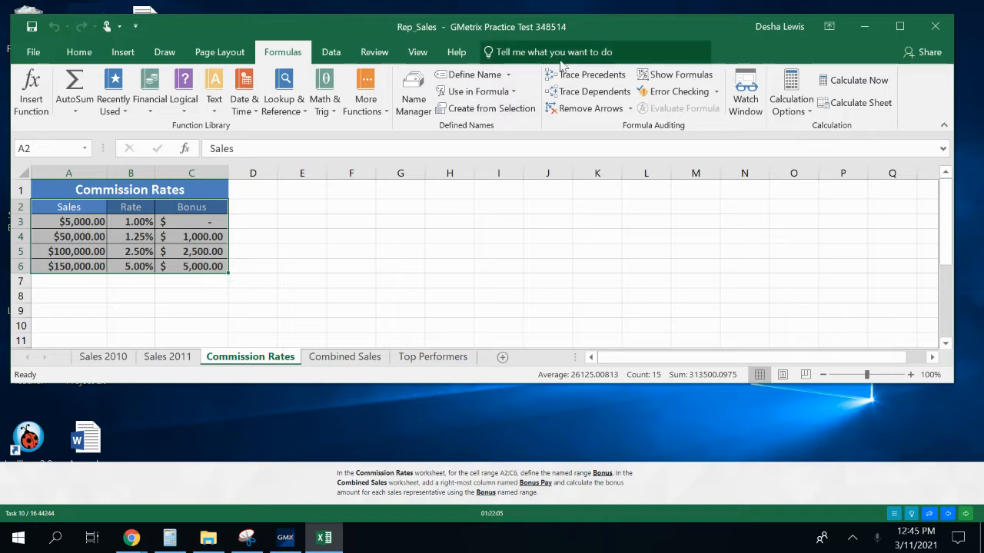
{"action": "left_click", "coordinate": [510, 74]}
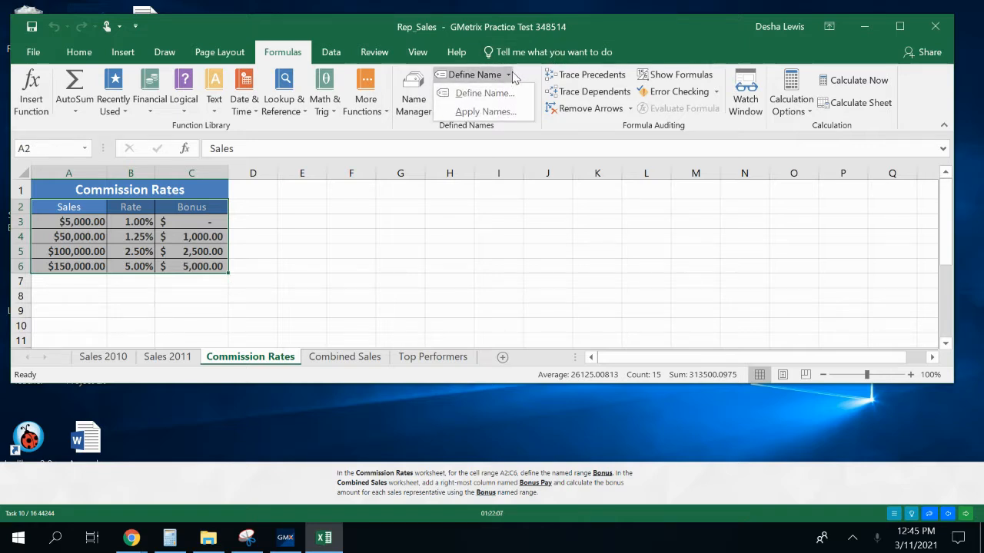
{"action": "left_click", "coordinate": [501, 92]}
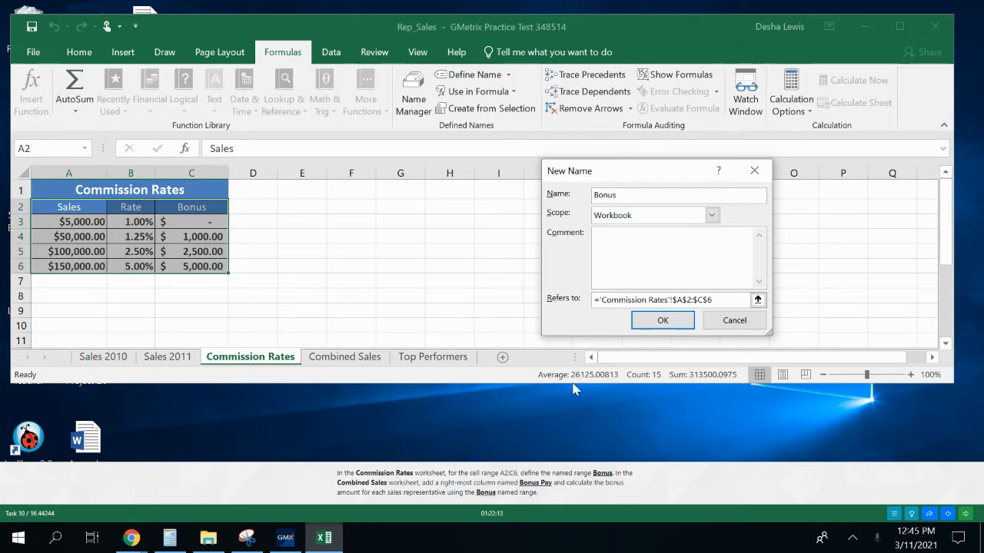
{"action": "left_click", "coordinate": [651, 326]}
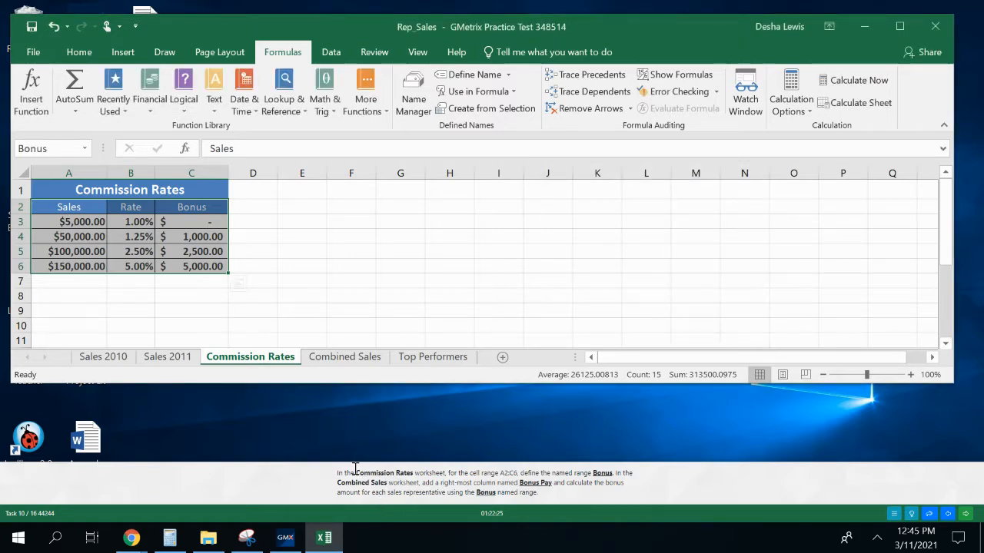
Insert a sheet column at F on the Combined Sales worksheet and enter the heading Bonus Pay in cell F2
{"action": "left_click", "coordinate": [345, 360]}
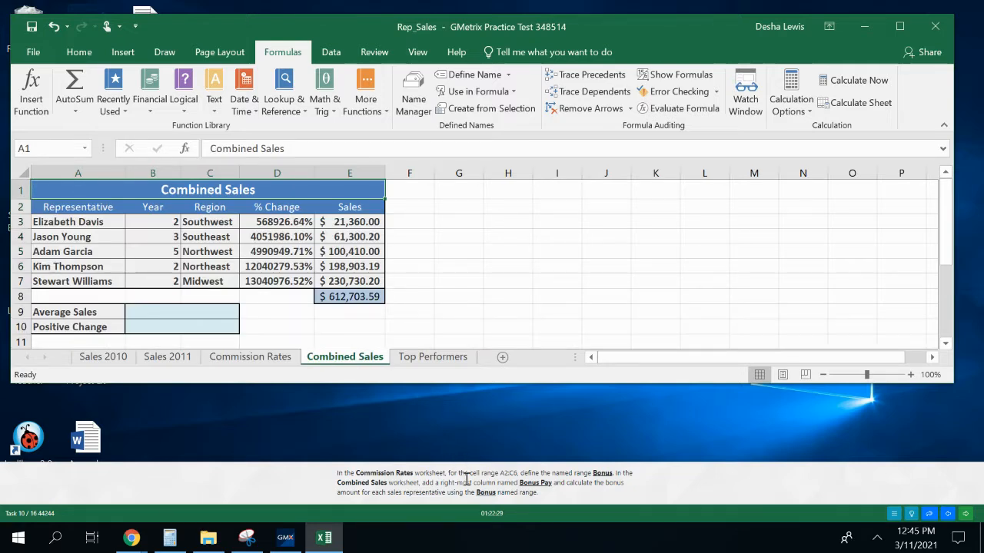
{"action": "left_click", "coordinate": [413, 206]}
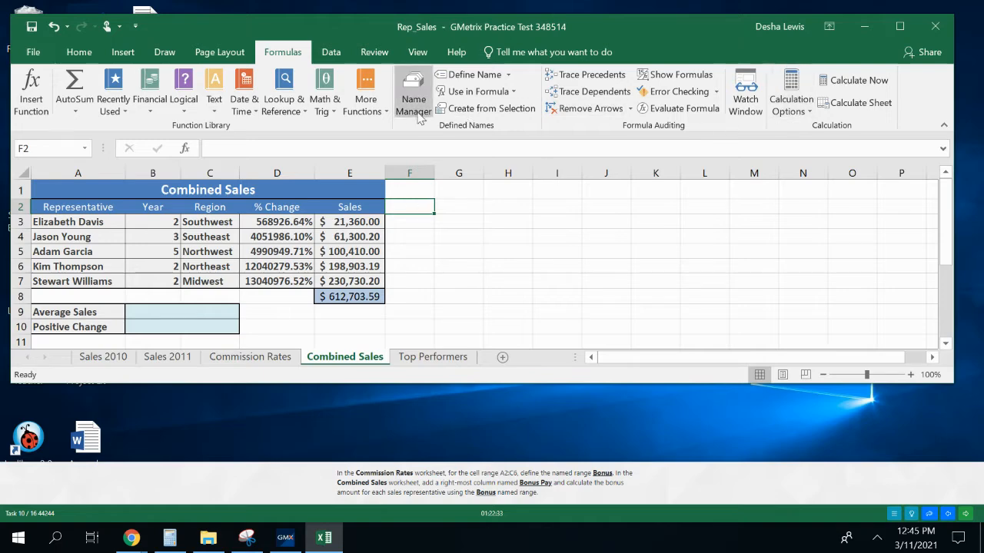
{"action": "left_click", "coordinate": [77, 52]}
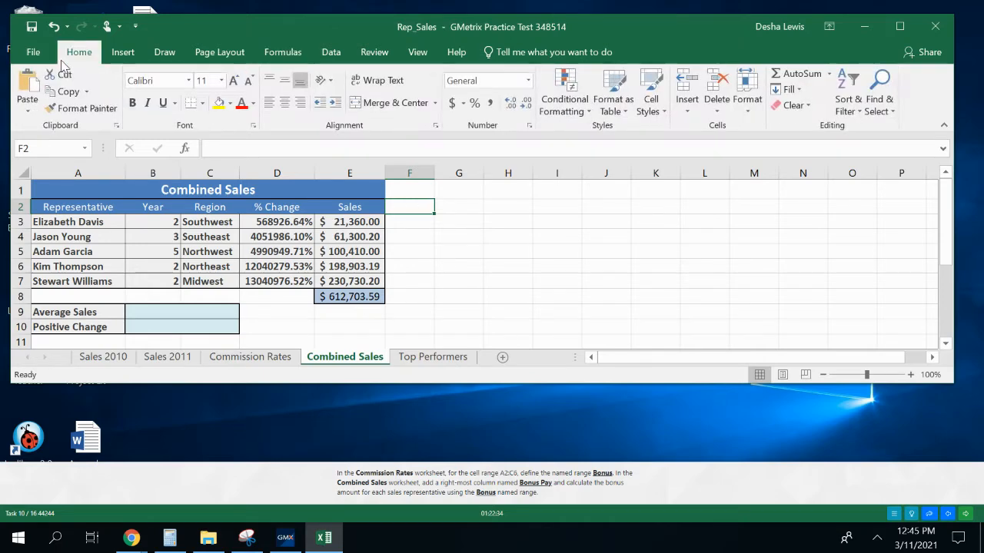
{"action": "left_click", "coordinate": [687, 103]}
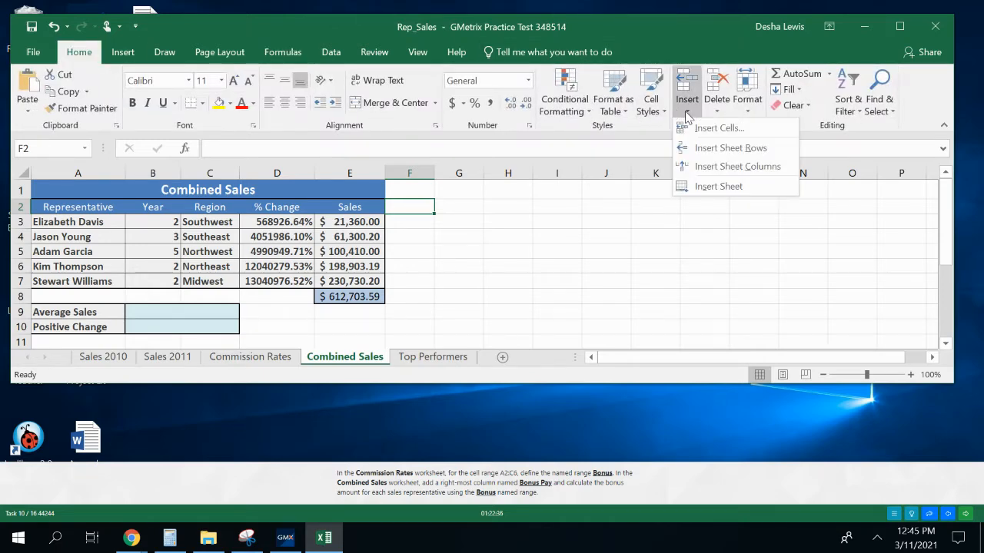
{"action": "left_click", "coordinate": [710, 166]}
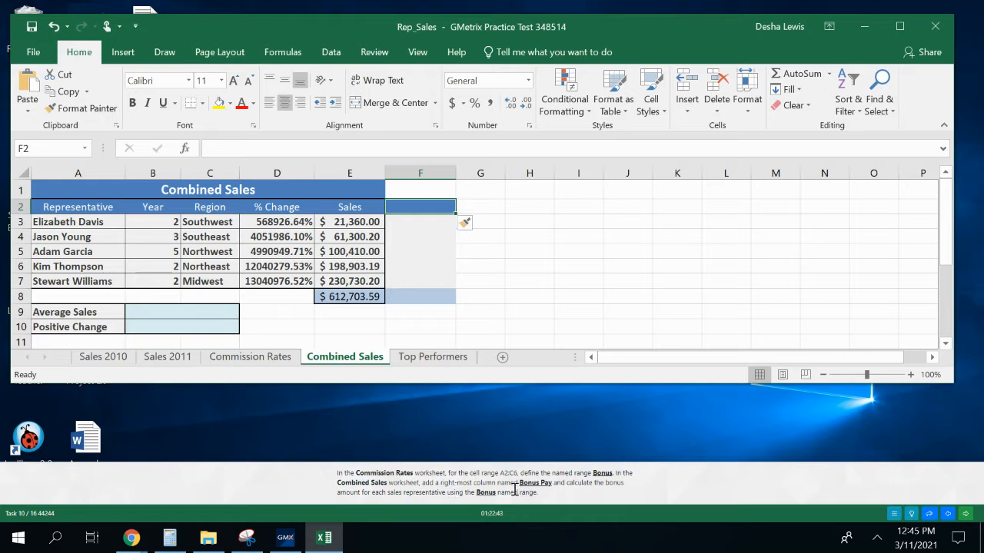
{"action": "type", "text": "Bonus Pay"}
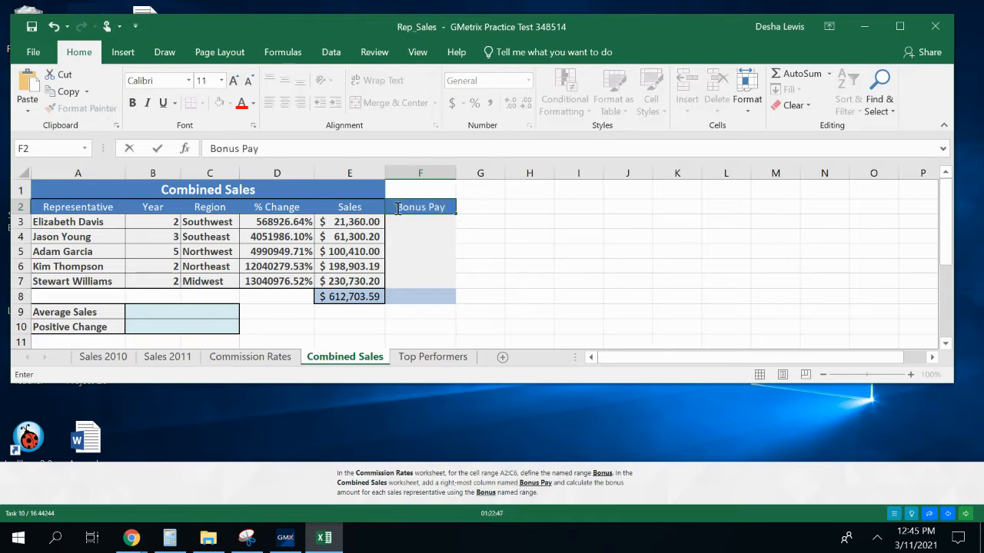
Search for the vlookup function and start a VLOOKUP formula in cell F3, below the Bonus Pay heading
{"action": "left_click", "coordinate": [413, 223]}
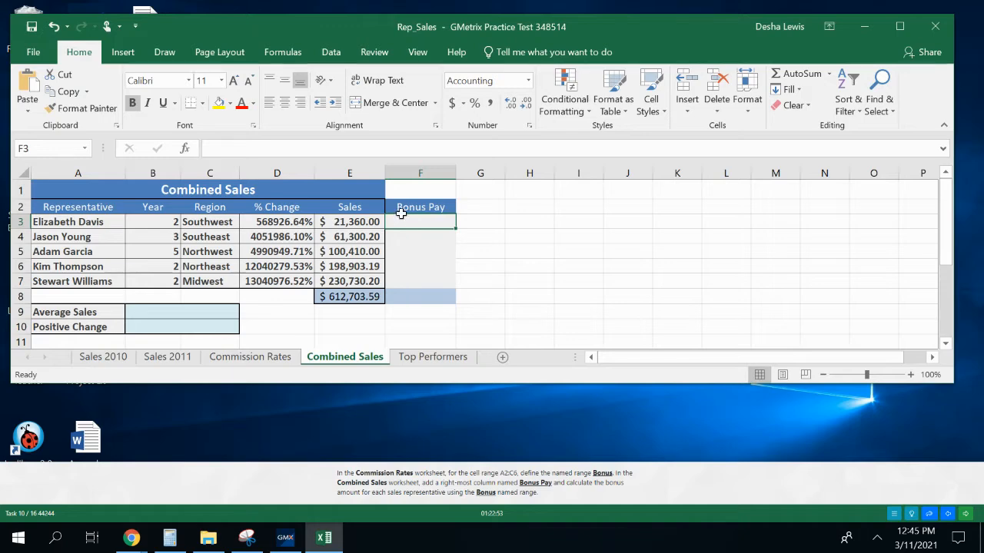
{"action": "left_click", "coordinate": [184, 149]}
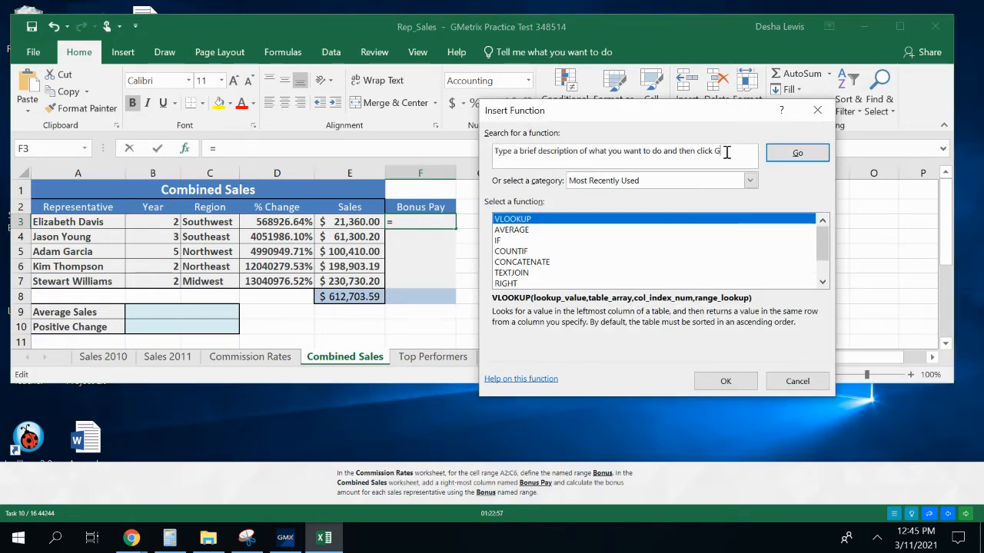
{"action": "key", "text": "BackSpace"}
{"action": "key", "text": "BackSpace"}
{"action": "key", "text": "BackSpace"}
{"action": "key", "text": "BackSpace"}
{"action": "key", "text": "BackSpace"}
{"action": "key", "text": "BackSpace"}
{"action": "key", "text": "BackSpace"}
{"action": "key", "text": "BackSpace"}
{"action": "key", "text": "BackSpace"}
{"action": "key", "text": "BackSpace"}
{"action": "key", "text": "BackSpace"}
{"action": "key", "text": "BackSpace"}
{"action": "key", "text": "BackSpace"}
{"action": "key", "text": "BackSpace"}
{"action": "key", "text": "BackSpace"}
{"action": "key", "text": "BackSpace"}
{"action": "key", "text": "BackSpace"}
{"action": "key", "text": "BackSpace"}
{"action": "key", "text": "BackSpace"}
{"action": "key", "text": "BackSpace"}
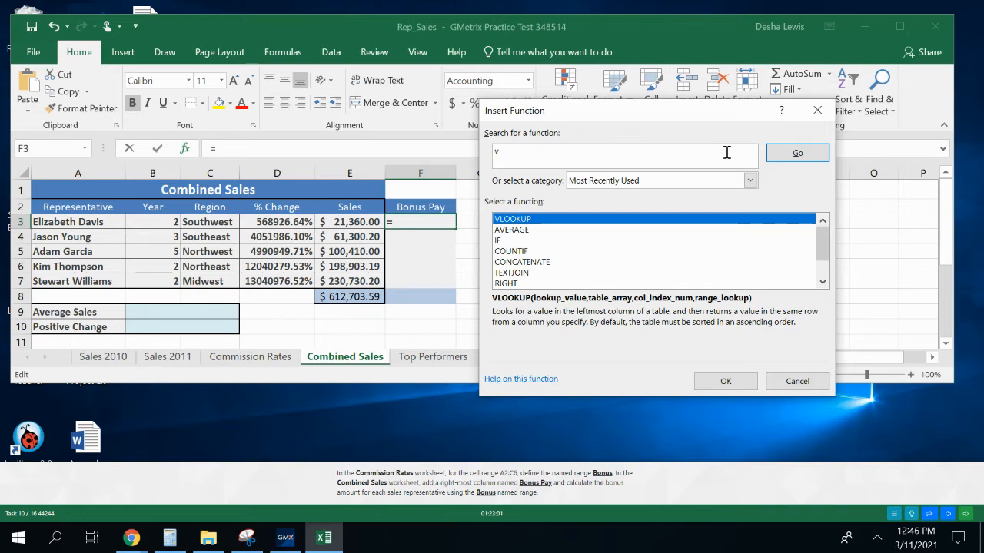
{"action": "type", "text": "vlookup"}
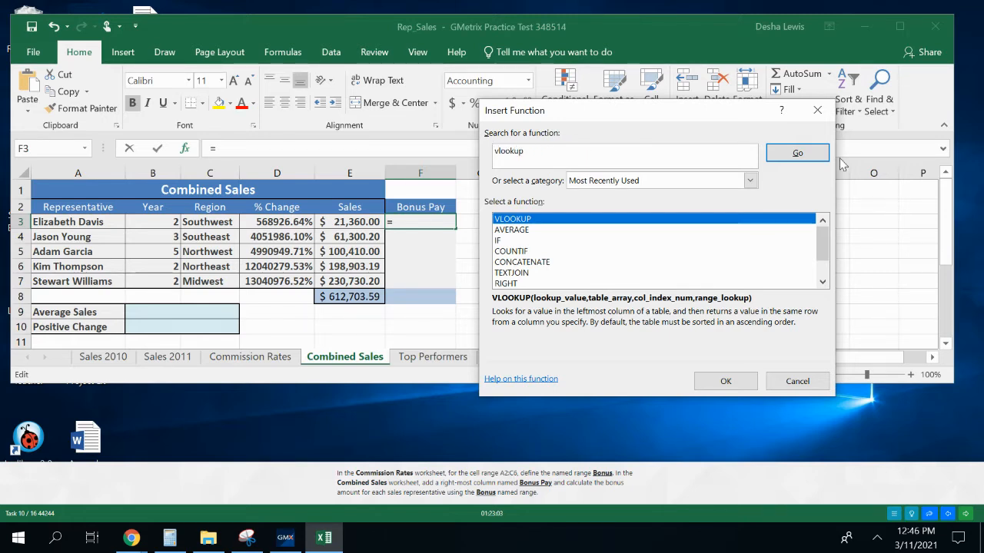
{"action": "left_click", "coordinate": [813, 158]}
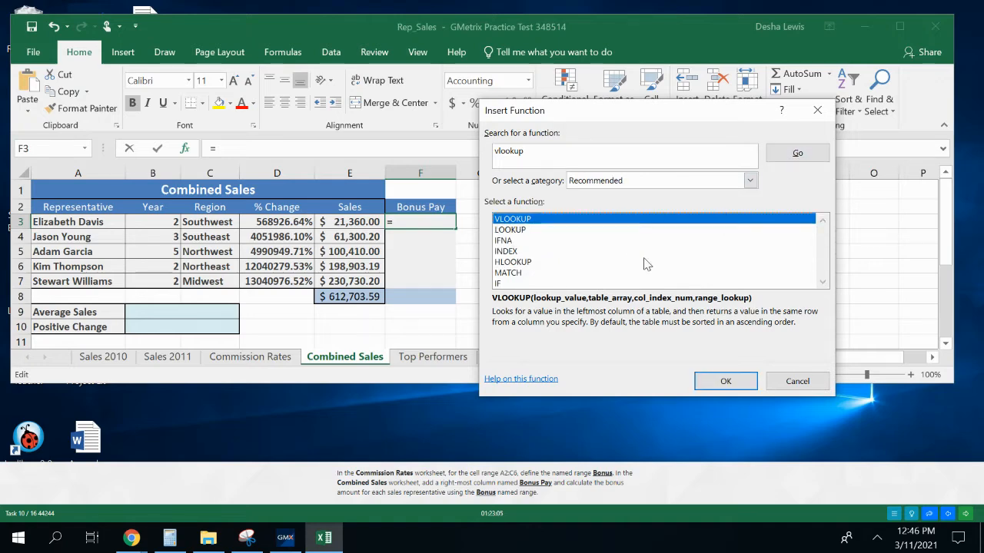
{"action": "left_click", "coordinate": [725, 382]}
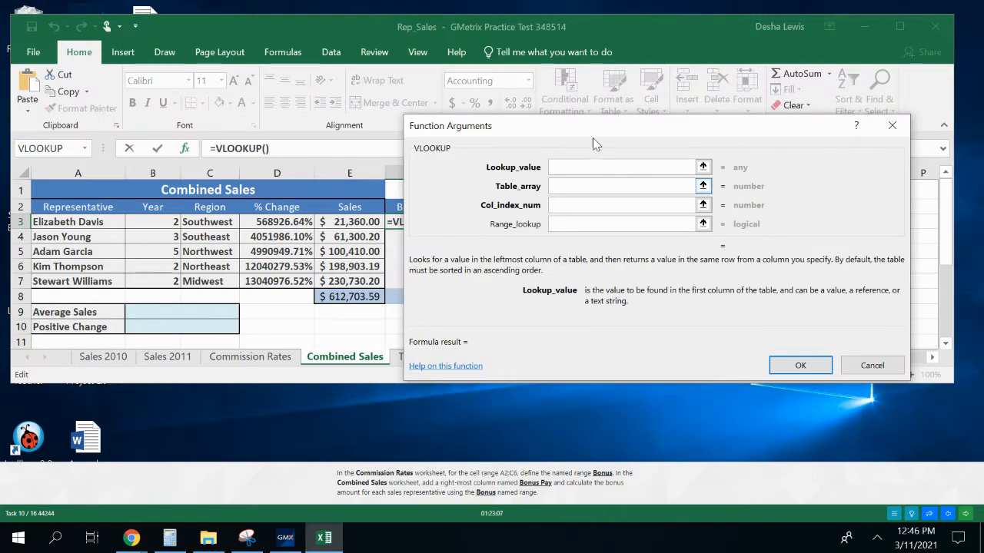
{"action": "left_click_drag", "start_coordinate": [584, 126], "coordinate": [601, 133]}
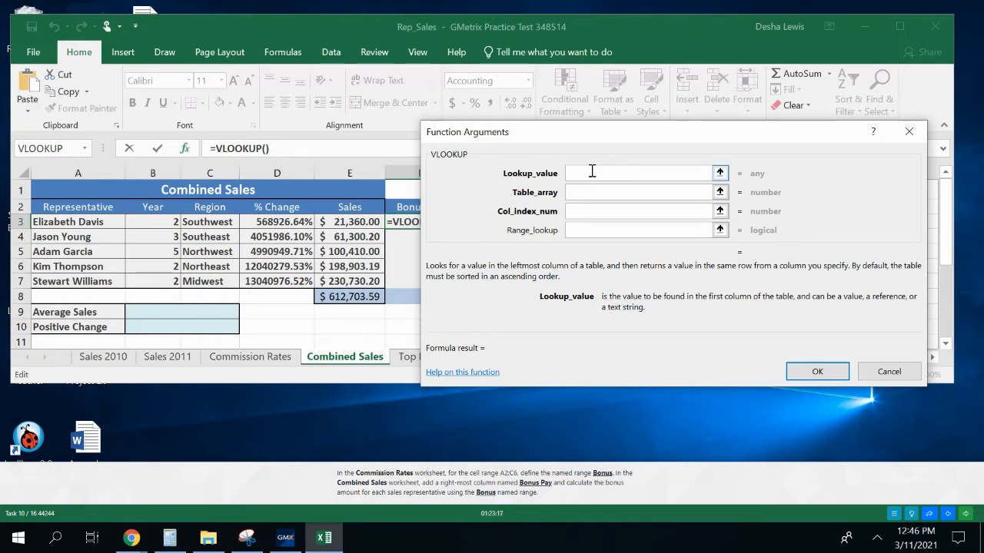
Set the VLOOKUP lookup value to E3 and the table array to the bonus named range
{"action": "type", "text": "e3"}
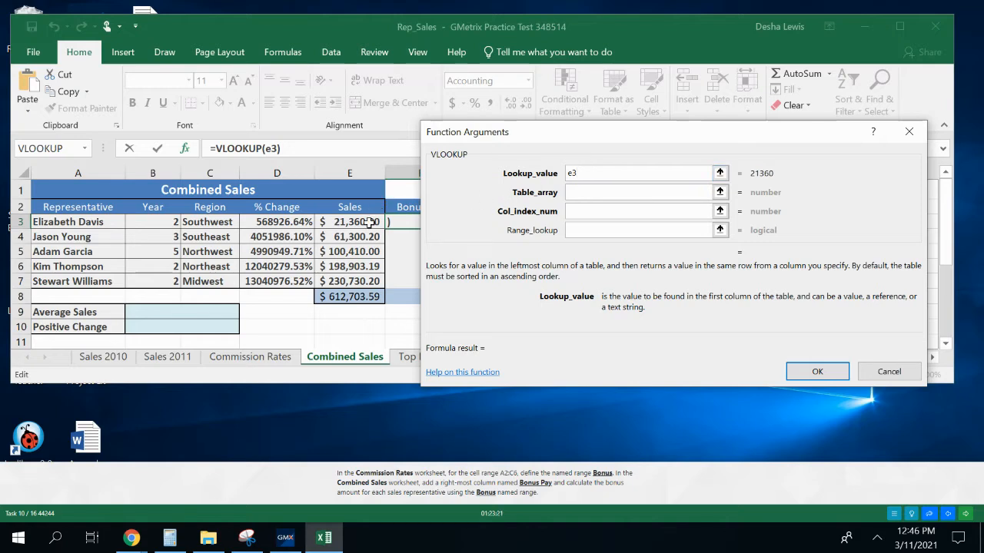
{"action": "left_click", "coordinate": [597, 193]}
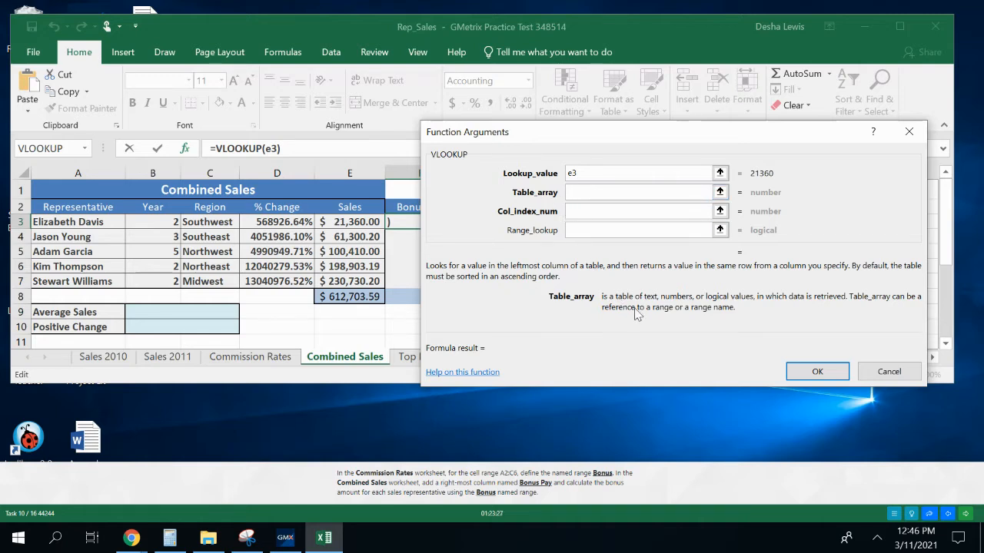
{"action": "type", "text": "bonus"}
{"action": "left_click", "coordinate": [592, 213]}
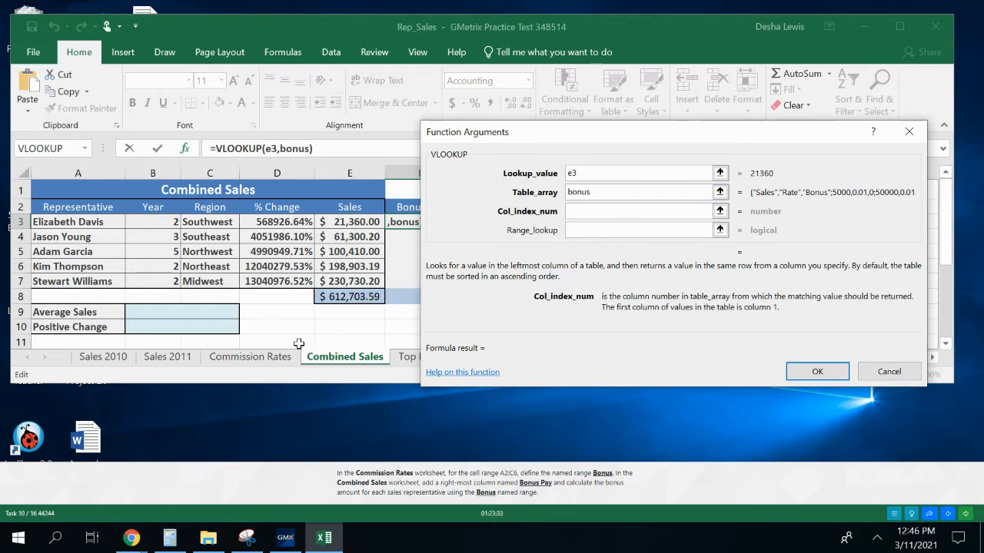
{"action": "left_click", "coordinate": [269, 356]}
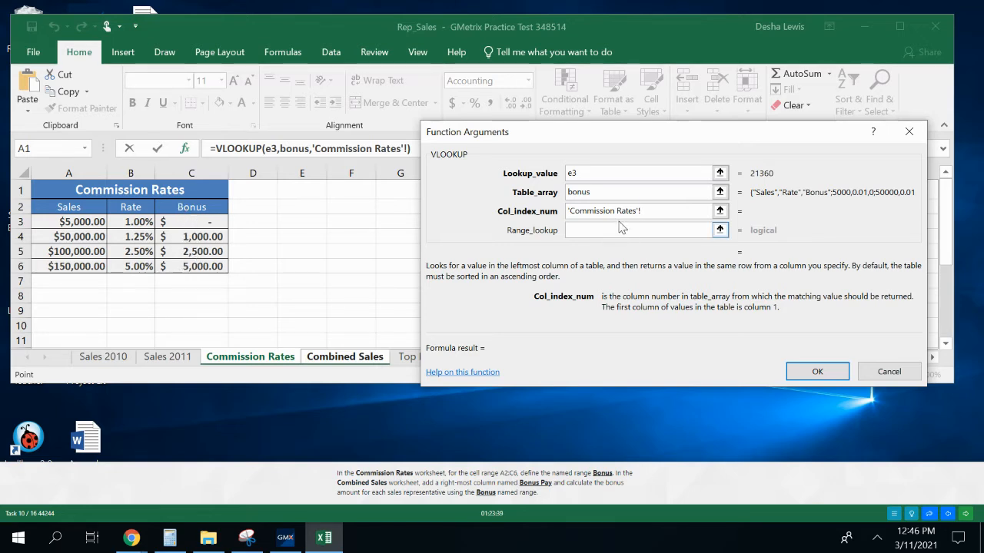
{"action": "left_click_drag", "start_coordinate": [656, 213], "coordinate": [571, 213]}
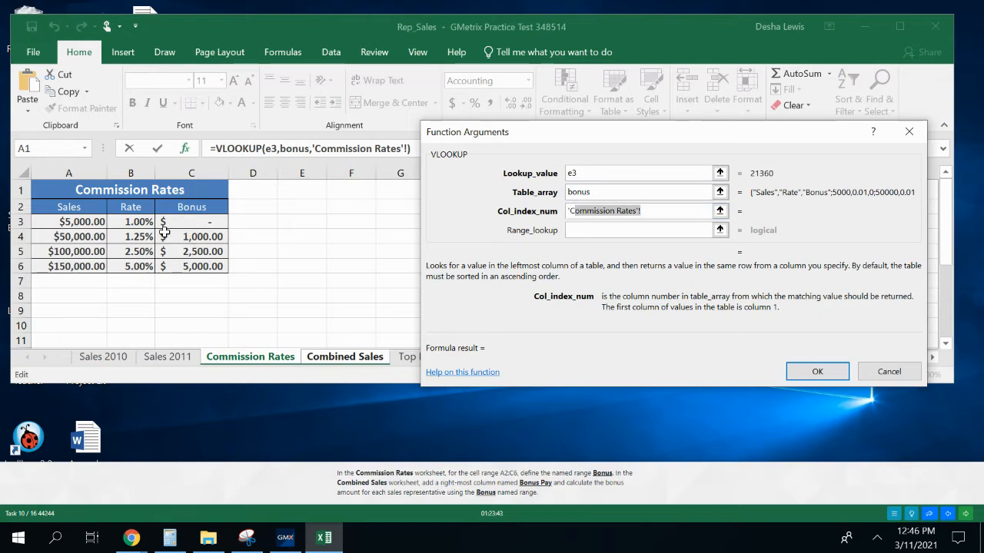
{"action": "left_click", "coordinate": [673, 213]}
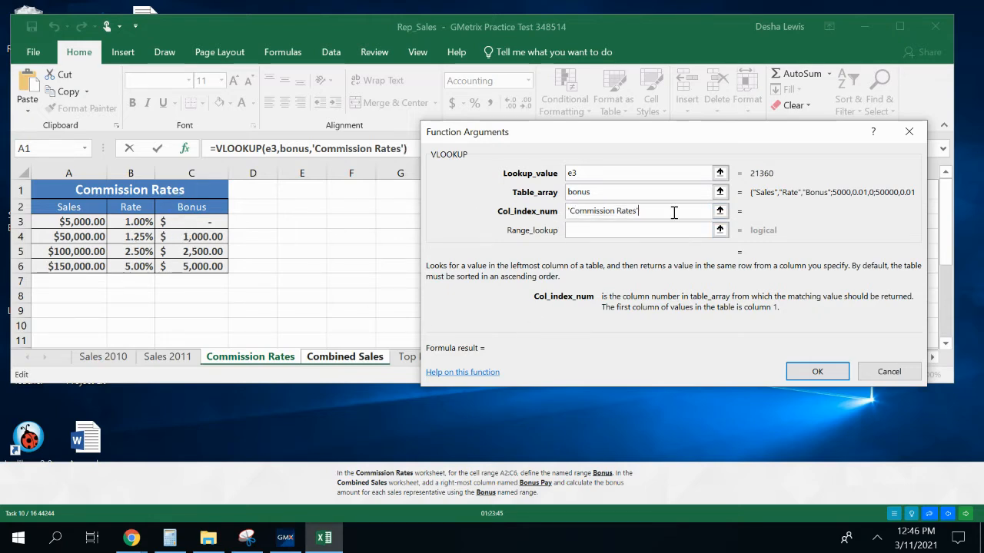
{"action": "key", "text": "BackSpace"}
{"action": "key", "text": "BackSpace"}
{"action": "key", "text": "BackSpace"}
{"action": "key", "text": "BackSpace"}
{"action": "key", "text": "BackSpace"}
{"action": "key", "text": "BackSpace"}
{"action": "key", "text": "BackSpace"}
{"action": "key", "text": "BackSpace"}
{"action": "key", "text": "BackSpace"}
{"action": "key", "text": "BackSpace"}
{"action": "key", "text": "BackSpace"}
{"action": "key", "text": "BackSpace"}
{"action": "key", "text": "BackSpace"}
{"action": "key", "text": "BackSpace"}
{"action": "key", "text": "BackSpace"}
{"action": "key", "text": "BackSpace"}
{"action": "key", "text": "BackSpace"}
{"action": "key", "text": "BackSpace"}
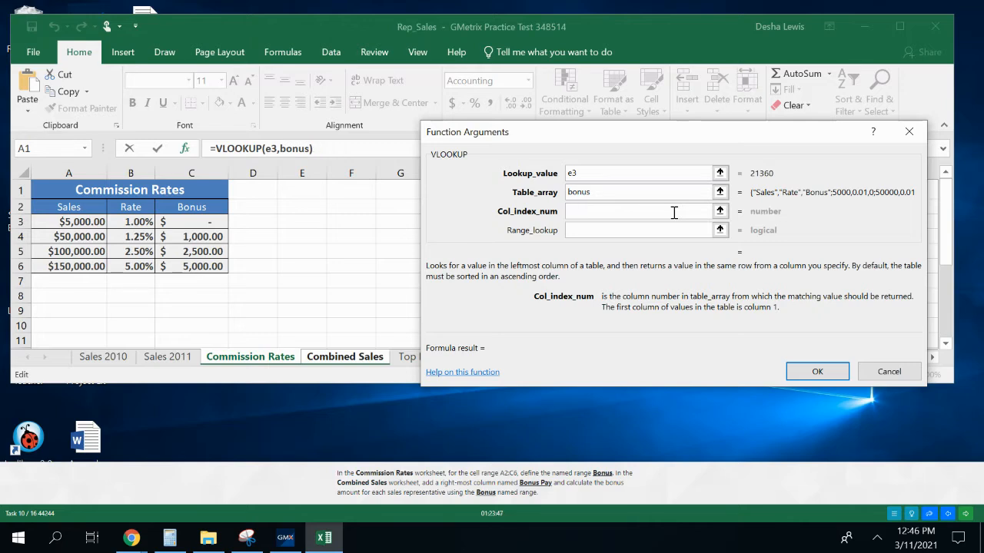
Complete the VLOOKUP with column index number 3, without any sheet reference, and fill the formula from F3 down to F7
{"action": "type", "text": "3"}
{"action": "left_click", "coordinate": [345, 357]}
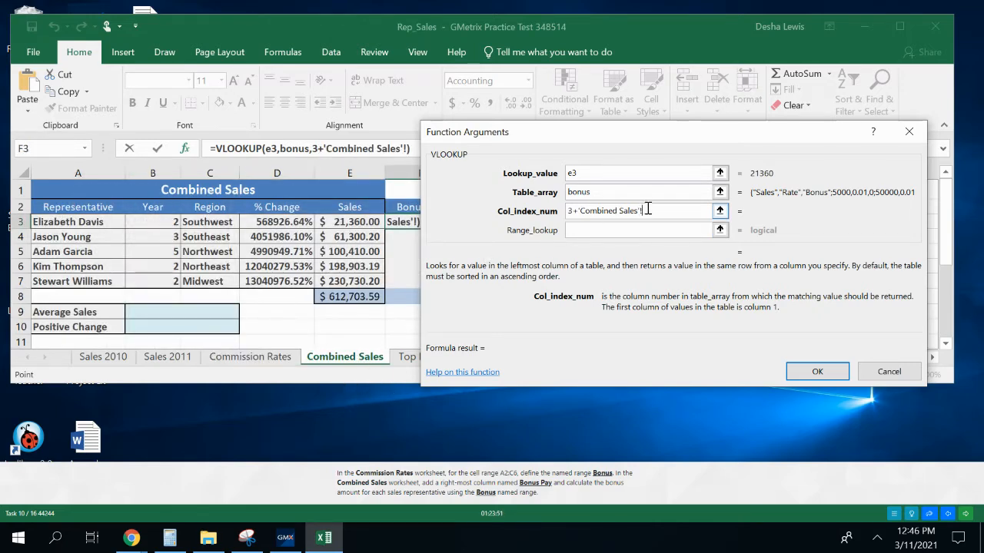
{"action": "left_click_drag", "start_coordinate": [648, 208], "coordinate": [580, 210]}
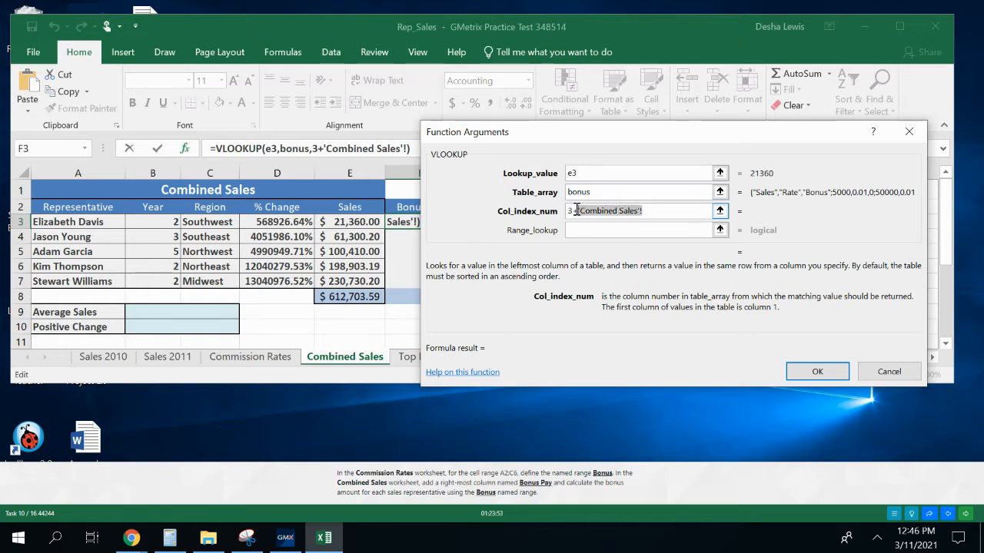
{"action": "key", "text": "BackSpace"}
{"action": "key", "text": "BackSpace"}
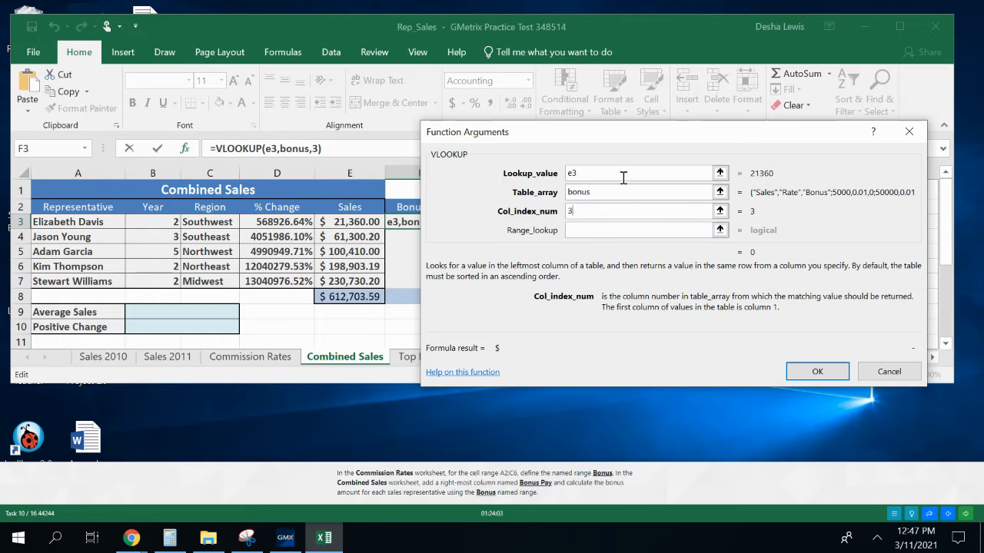
{"action": "left_click_drag", "start_coordinate": [615, 139], "coordinate": [665, 145]}
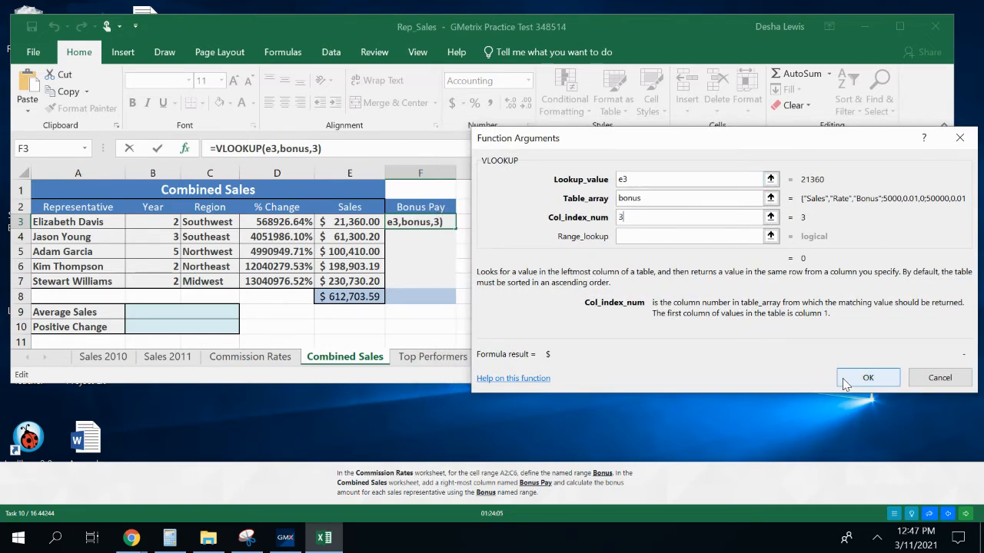
{"action": "left_click", "coordinate": [867, 377]}
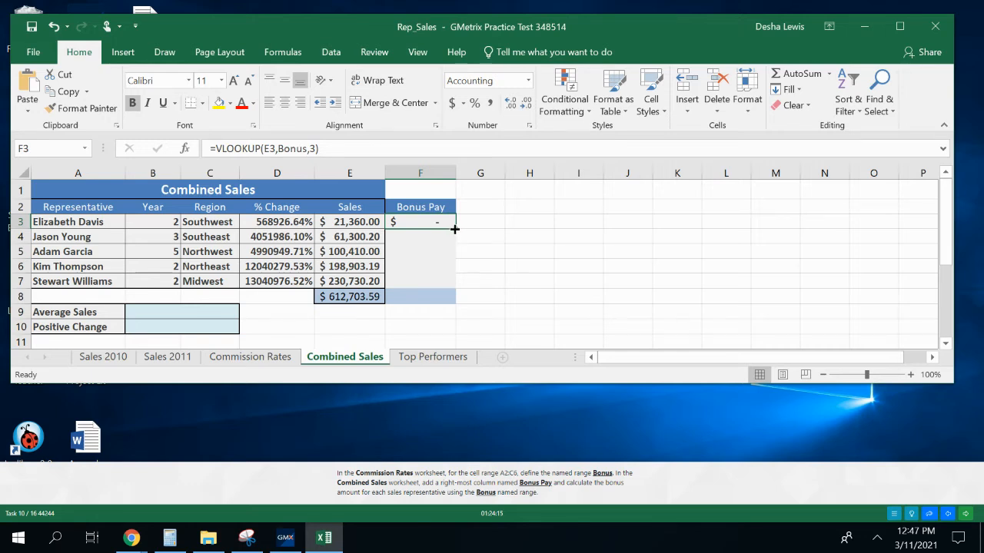
{"action": "left_click_drag", "start_coordinate": [455, 227], "coordinate": [454, 284]}
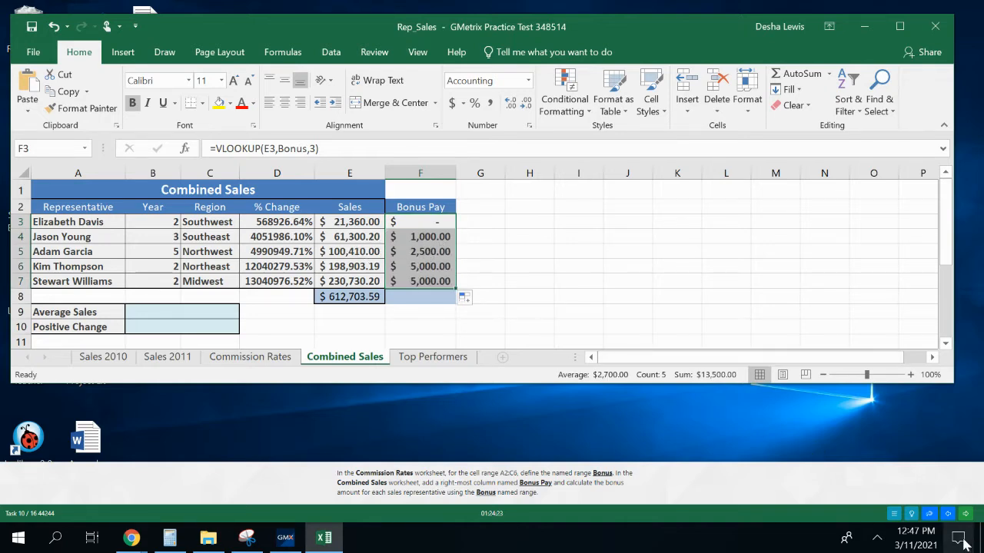
Submit the finished task, continue to the next question and maximize its student budget workbook window
{"action": "left_click", "coordinate": [966, 514]}
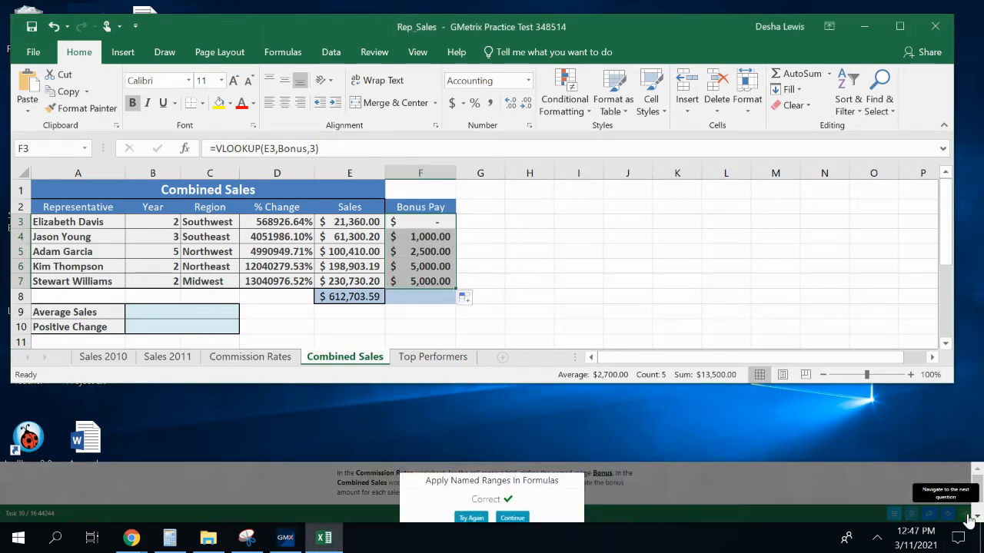
{"action": "left_click", "coordinate": [512, 518]}
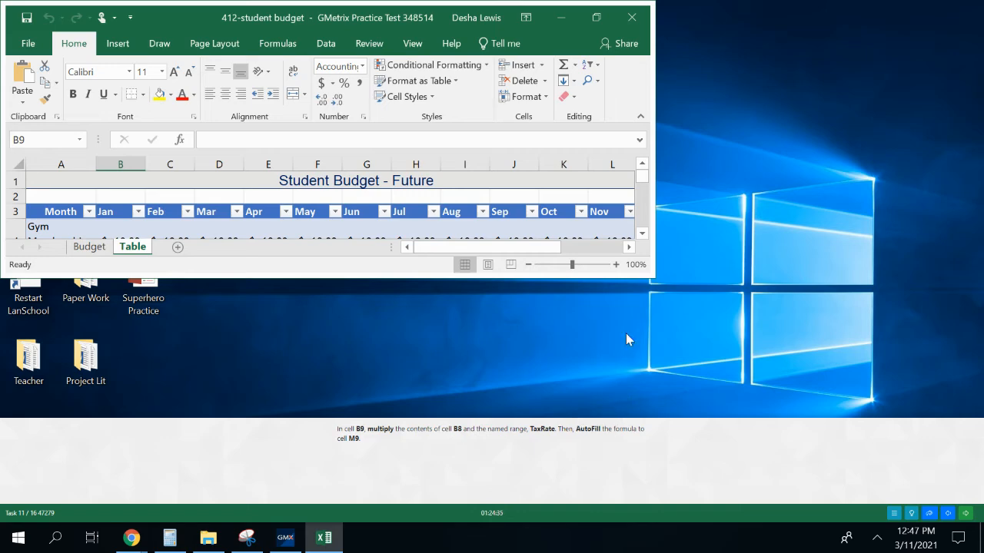
{"action": "left_click", "coordinate": [596, 17]}
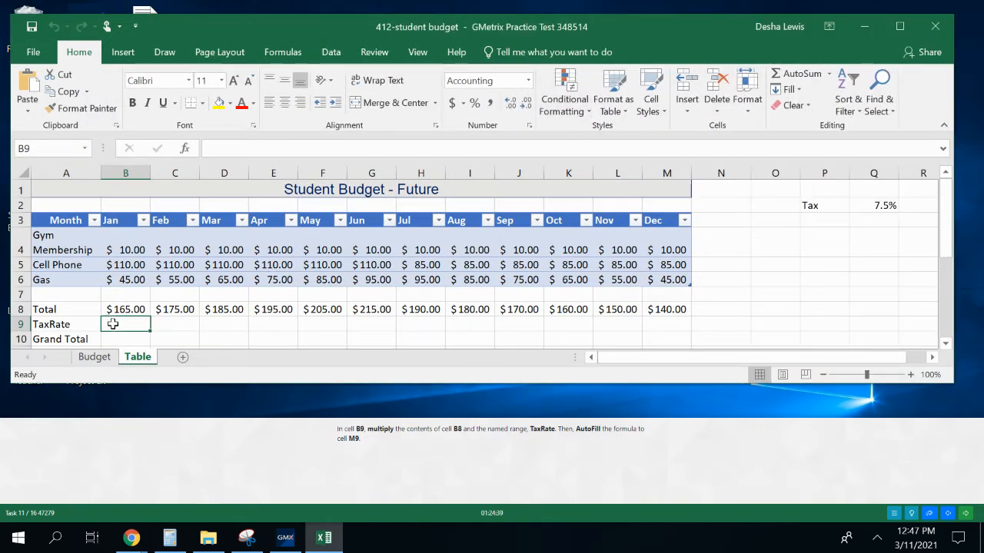
Multiply B8 by the TaxRate named range in cell B9 and fill the formula across to M9
{"action": "type", "text": "="}
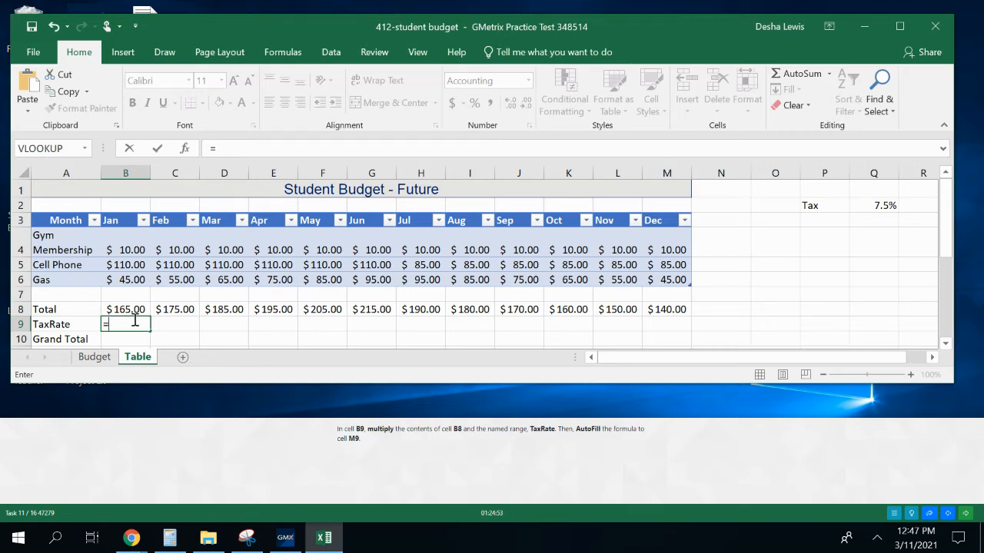
{"action": "type", "text": "8"}
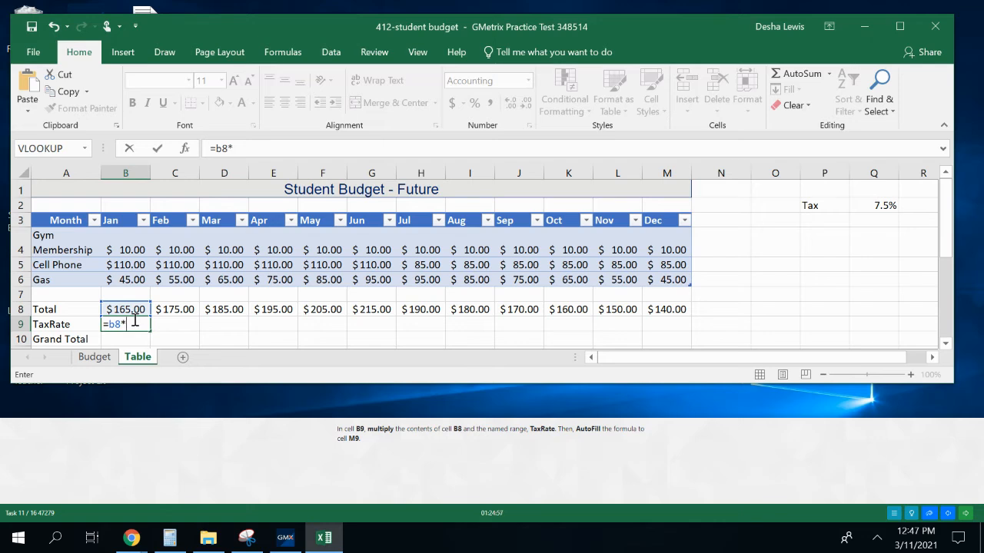
{"action": "type", "text": "*T"}
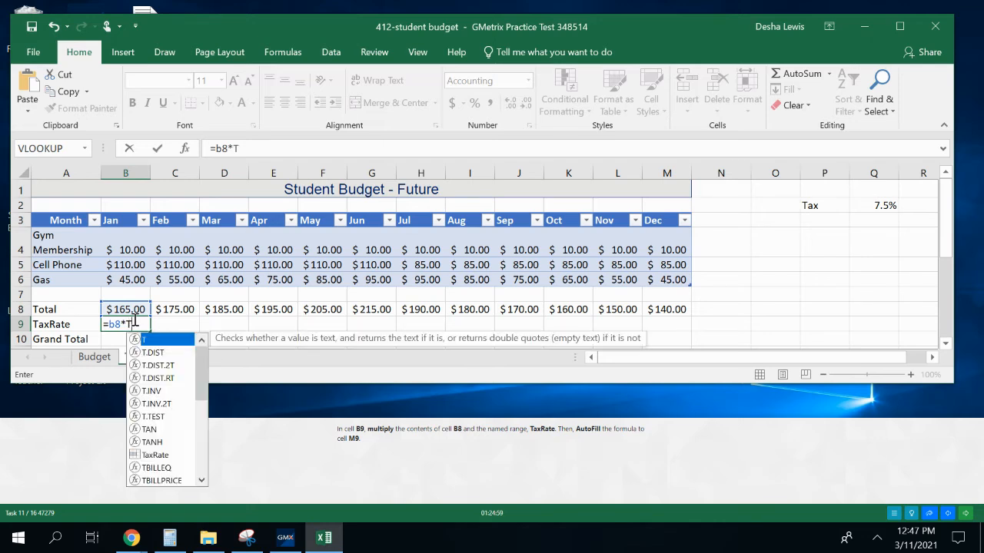
{"action": "type", "text": "axrate"}
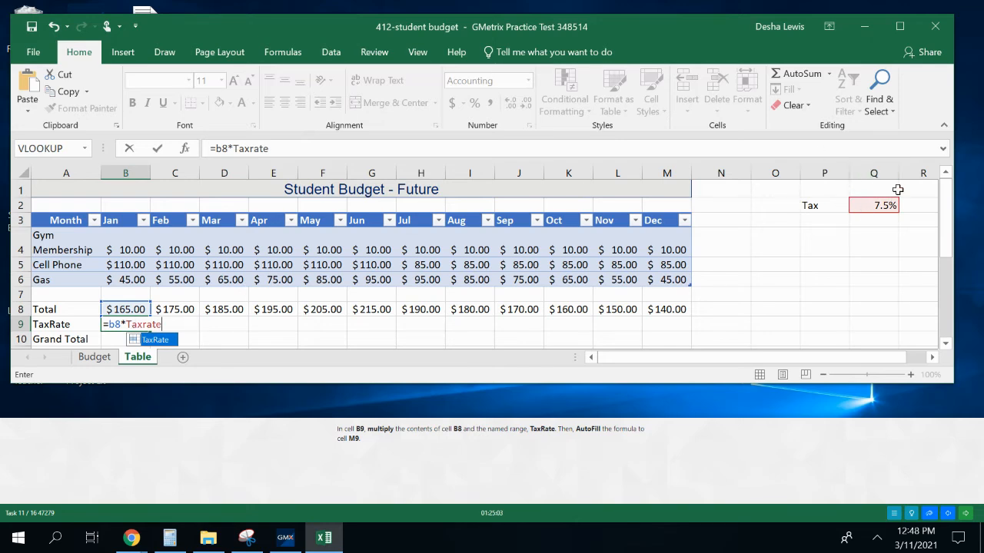
{"action": "key", "text": "Return"}
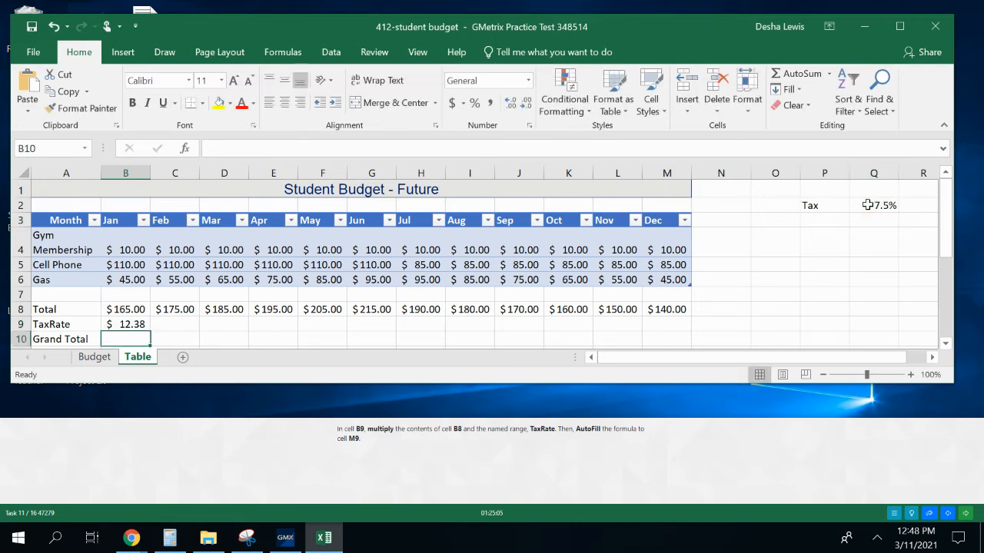
{"action": "left_click", "coordinate": [133, 327]}
{"action": "left_click_drag", "start_coordinate": [150, 329], "coordinate": [679, 339]}
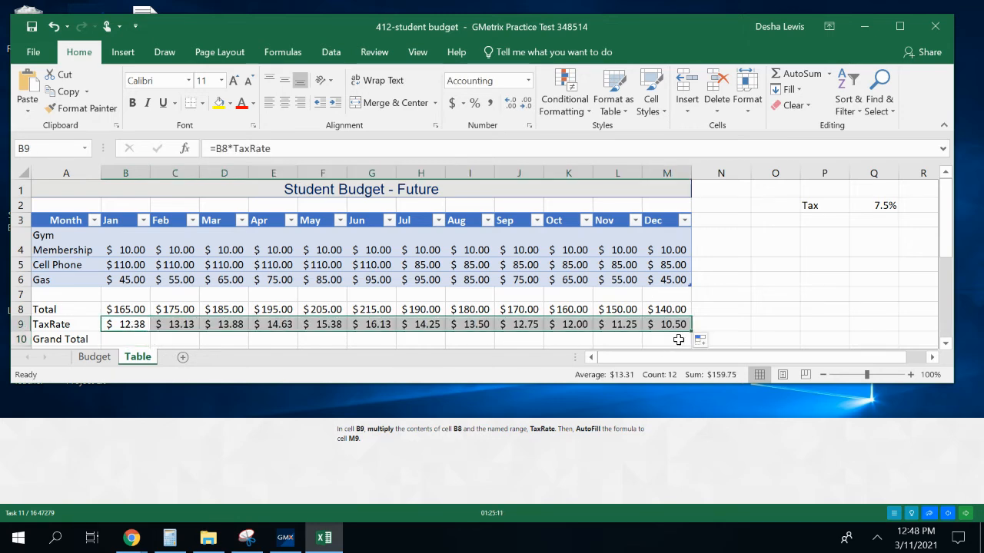
Continue to the next practice question and maximize its classes by month workbook window
{"action": "left_click", "coordinate": [966, 515]}
{"action": "left_click", "coordinate": [516, 488]}
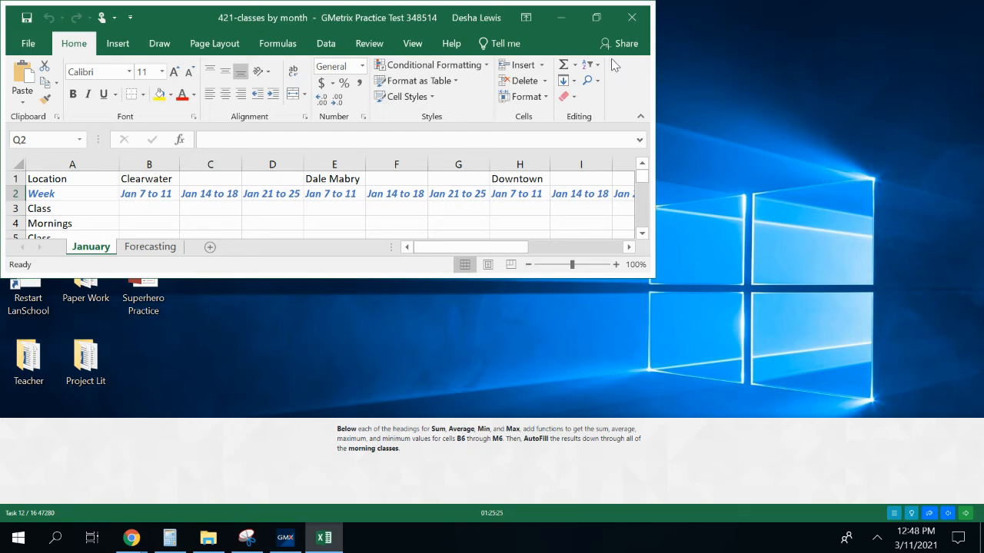
{"action": "left_click", "coordinate": [595, 17]}
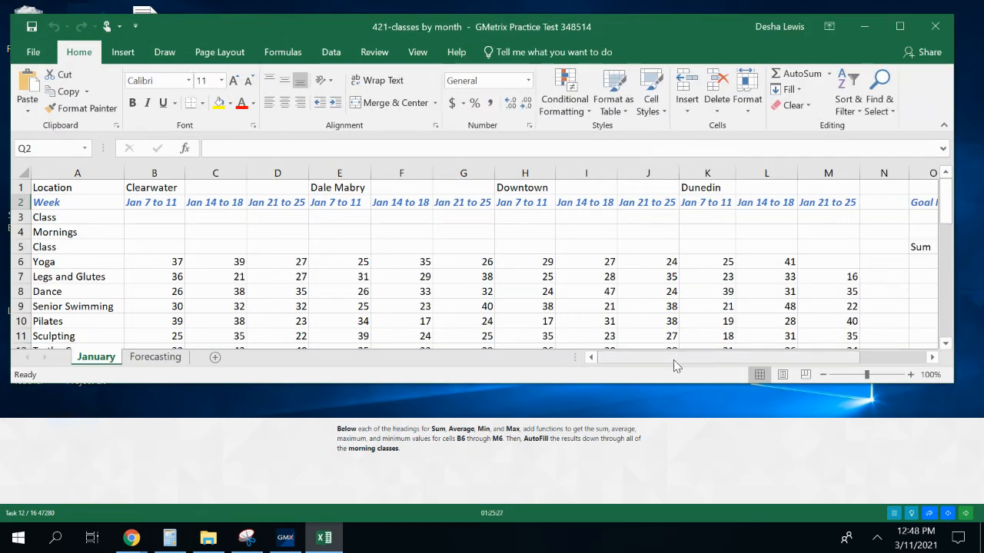
Insert a SUM function for B6:M6 in cell O6, below the Sum heading
{"action": "left_click_drag", "start_coordinate": [674, 358], "coordinate": [680, 357]}
{"action": "left_click", "coordinate": [650, 265]}
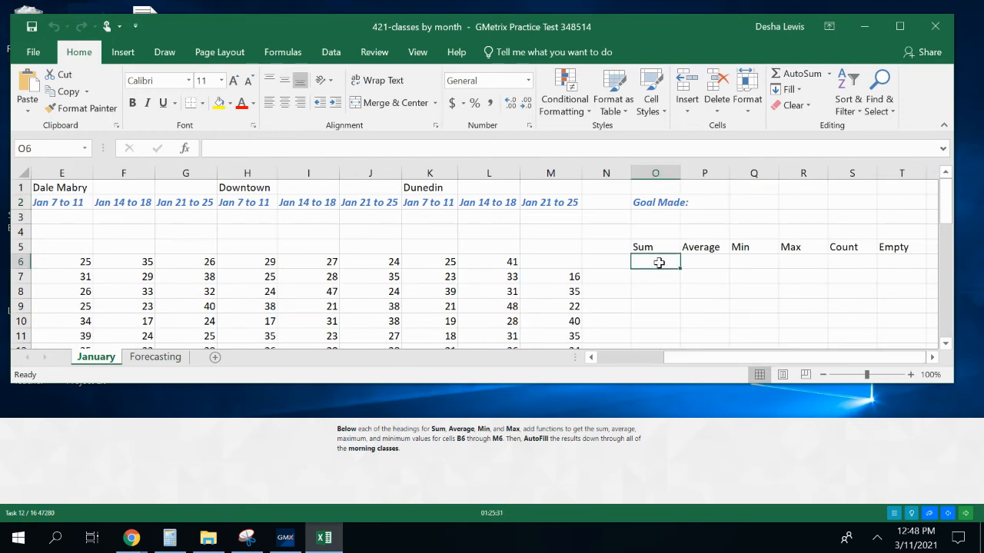
{"action": "left_click", "coordinate": [829, 75]}
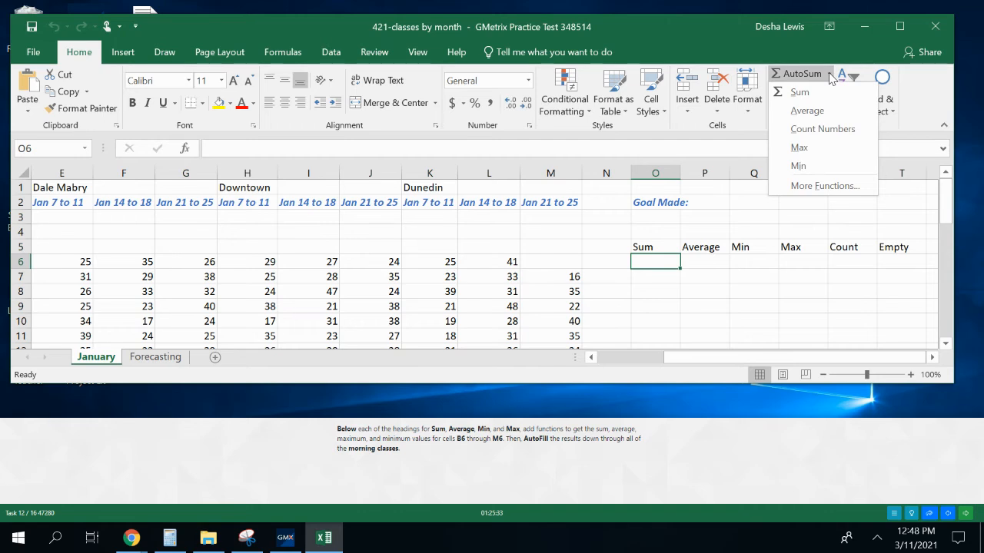
{"action": "left_click", "coordinate": [825, 95]}
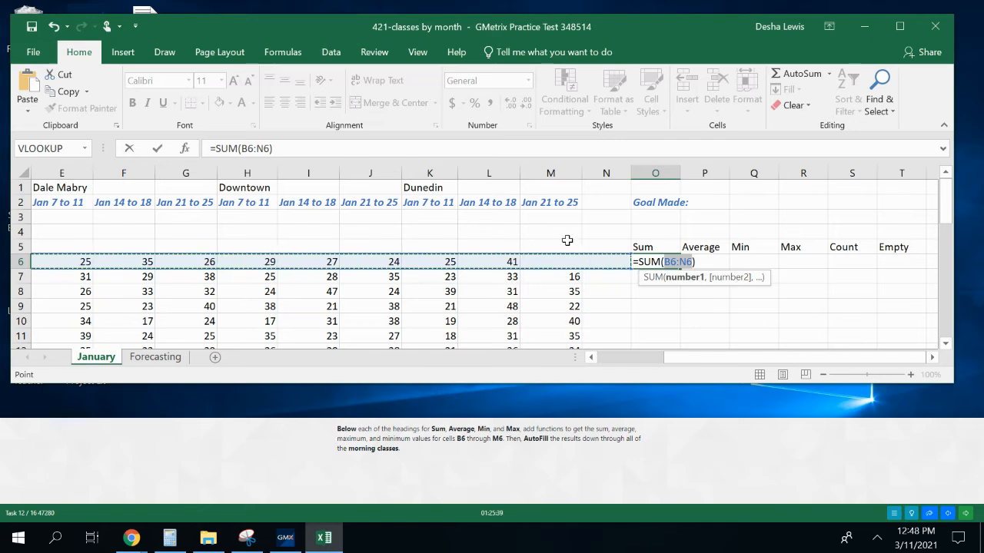
{"action": "left_click", "coordinate": [266, 149]}
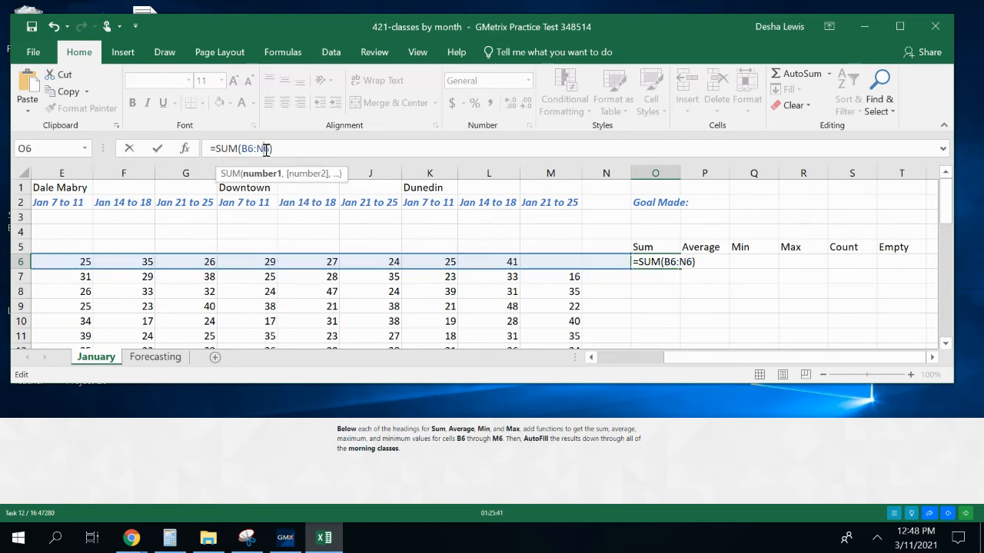
{"action": "key", "text": "BackSpace"}
{"action": "type", "text": "m"}
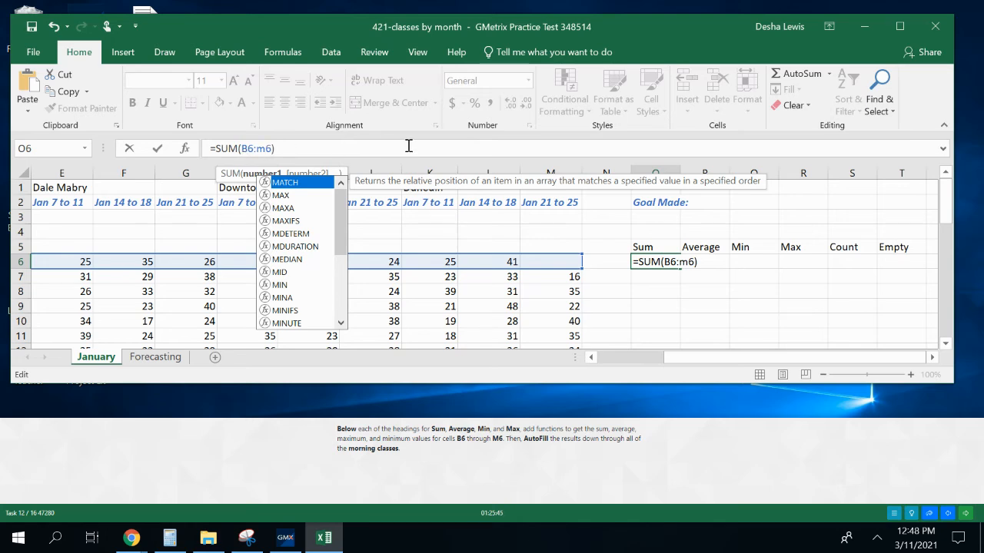
{"action": "key", "text": "Return"}
Insert an AVERAGE function in cell P6 with its range set to B6:M6
{"action": "left_click", "coordinate": [686, 262]}
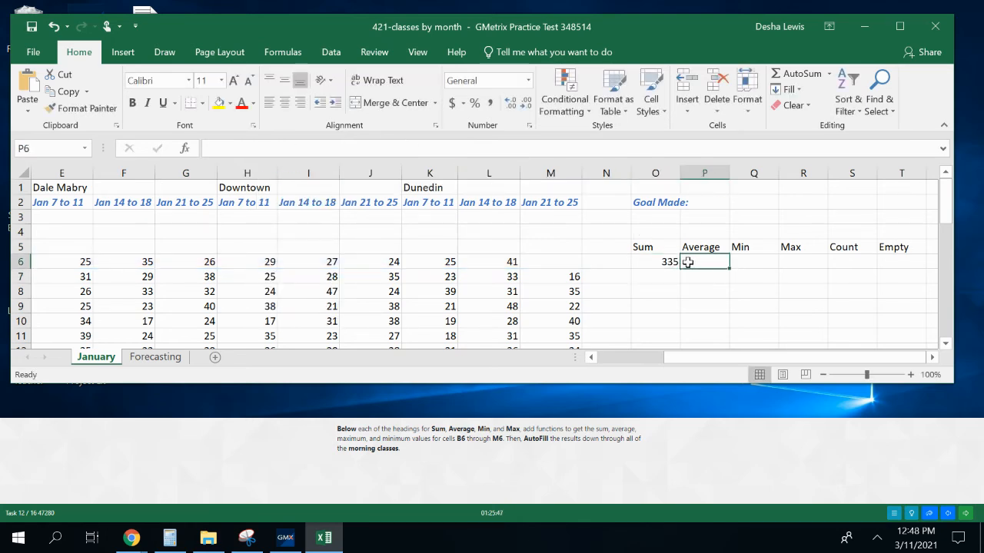
{"action": "left_click", "coordinate": [829, 73]}
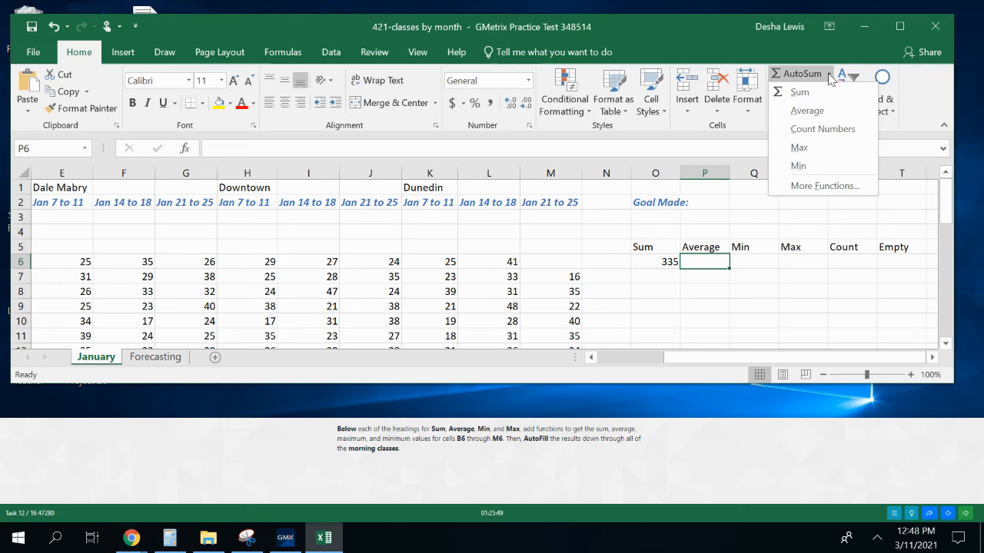
{"action": "left_click", "coordinate": [806, 110]}
{"action": "left_click", "coordinate": [277, 148]}
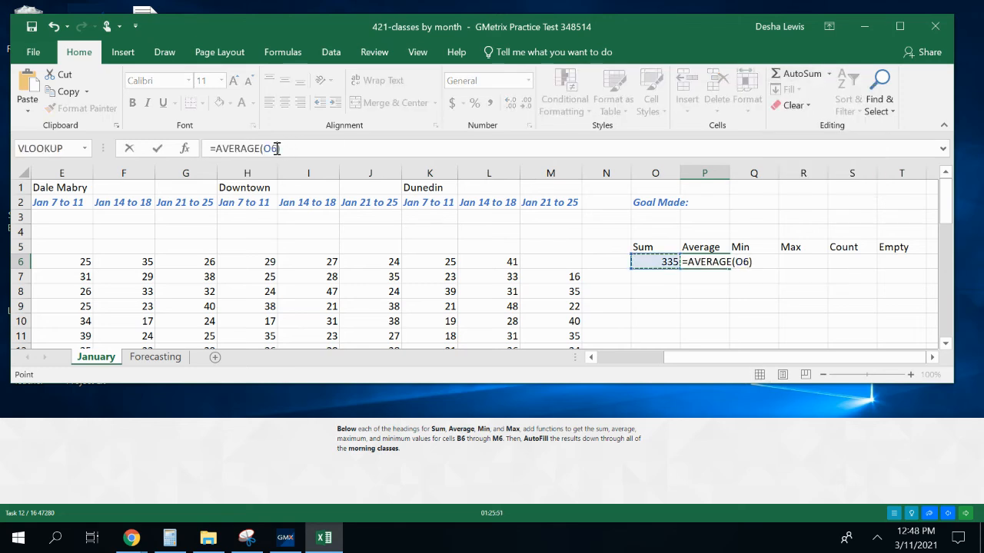
{"action": "key", "text": "BackSpace"}
{"action": "key", "text": "BackSpace"}
{"action": "type", "text": "b"}
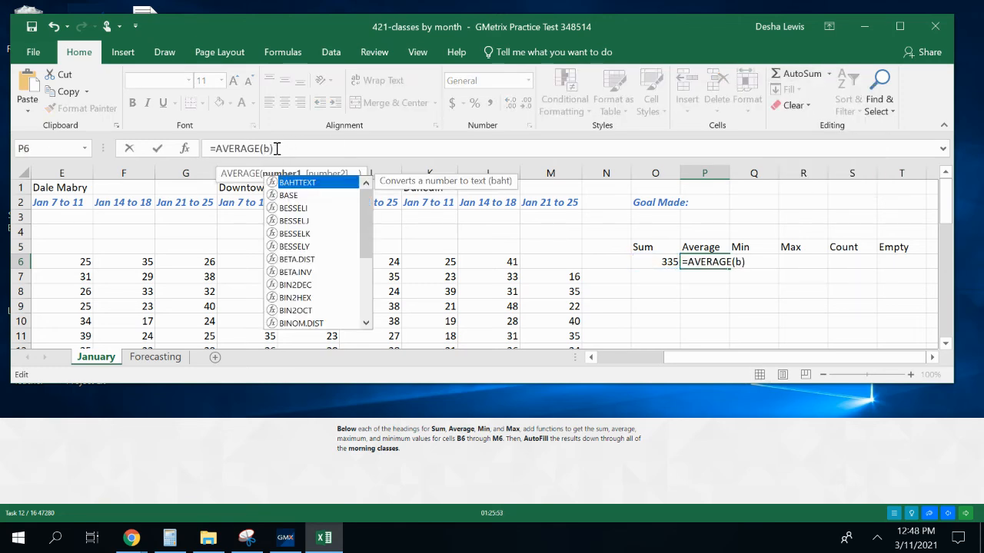
{"action": "type", "text": "6:"}
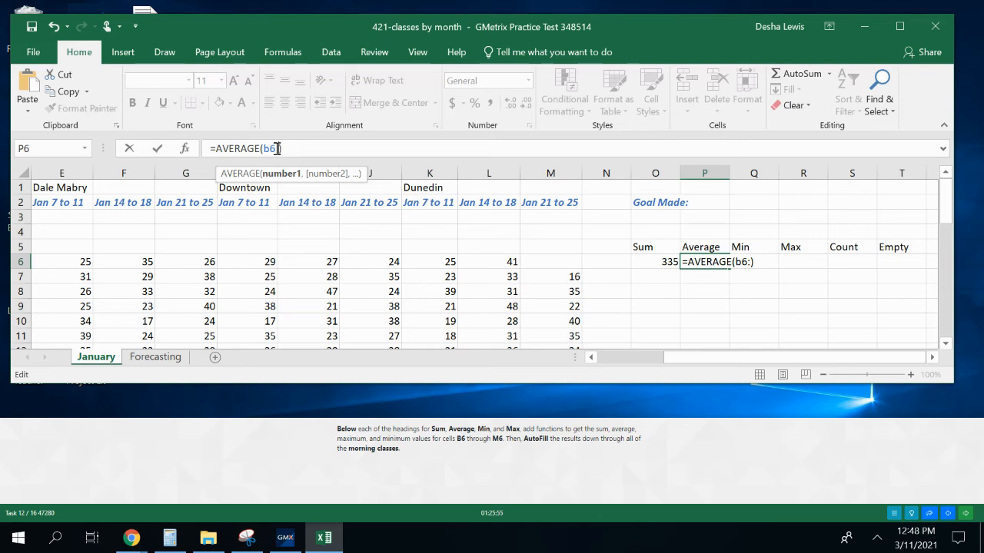
{"action": "type", "text": "m6"}
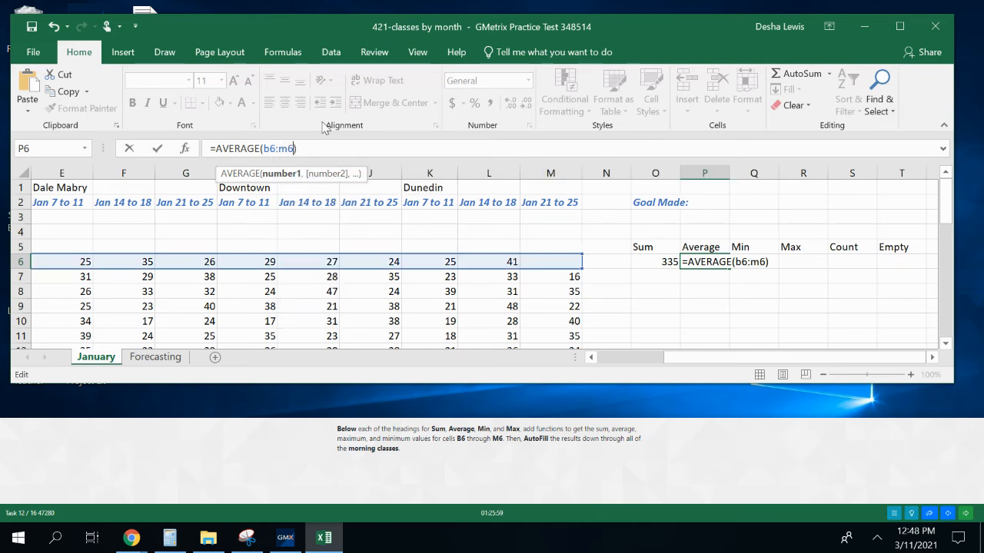
{"action": "type", "text": ")"}
{"action": "key", "text": "Return"}
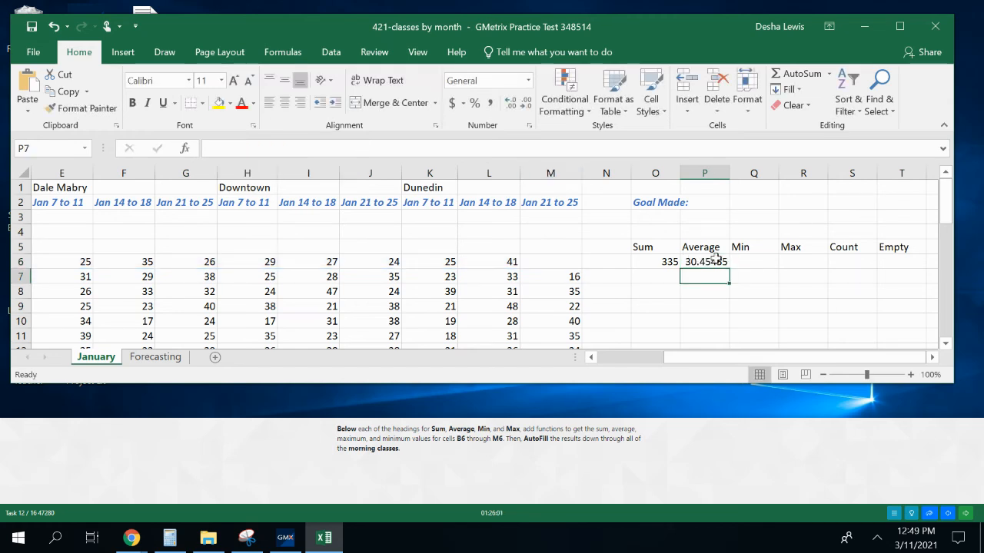
Insert a MIN function in cell Q6, below the Min heading, covering the range B6:M6
{"action": "left_click", "coordinate": [743, 261]}
{"action": "left_click", "coordinate": [829, 74]}
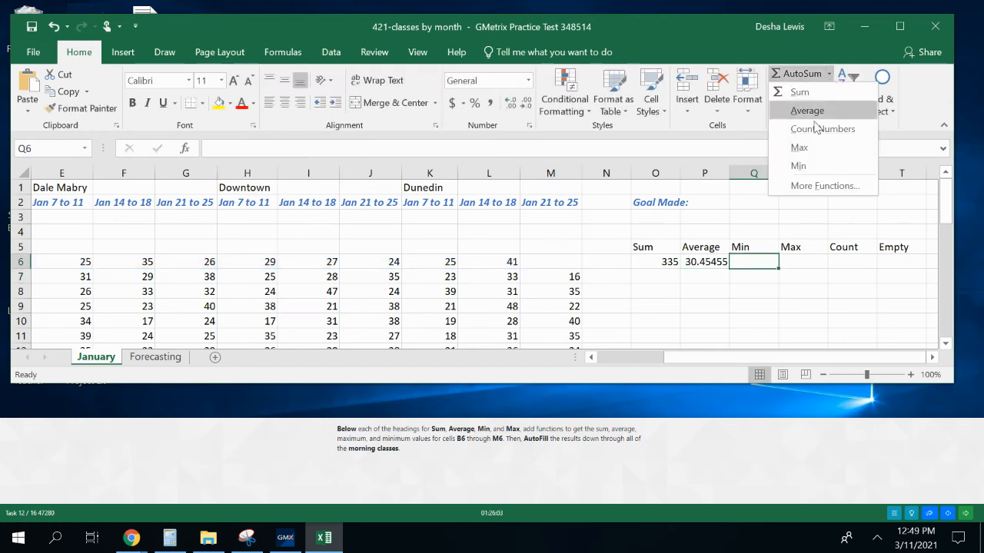
{"action": "left_click", "coordinate": [797, 165]}
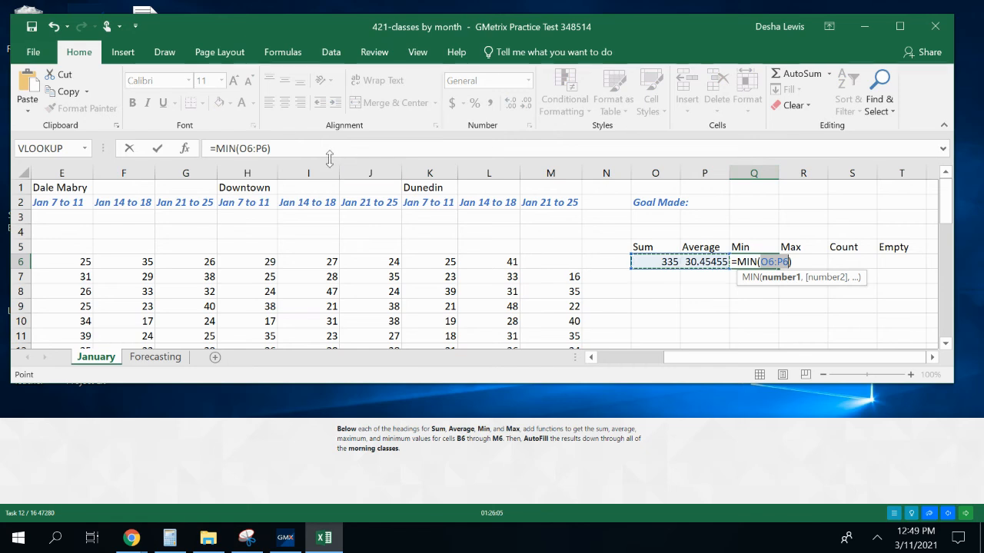
{"action": "left_click", "coordinate": [267, 148]}
{"action": "key", "text": "BackSpace"}
{"action": "key", "text": "BackSpace"}
{"action": "key", "text": "BackSpace"}
{"action": "key", "text": "BackSpace"}
{"action": "key", "text": "BackSpace"}
{"action": "key", "text": "BackSpace"}
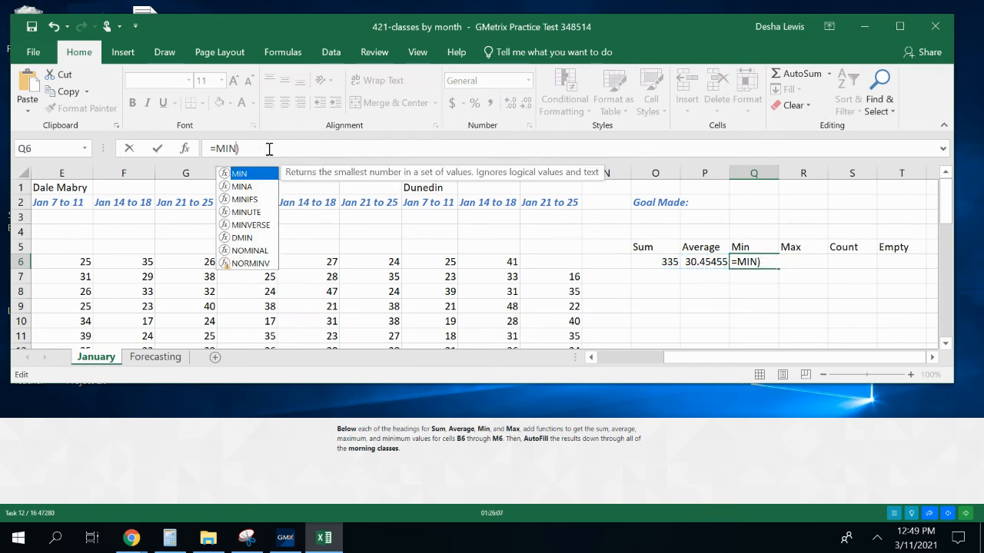
{"action": "type", "text": "(b"}
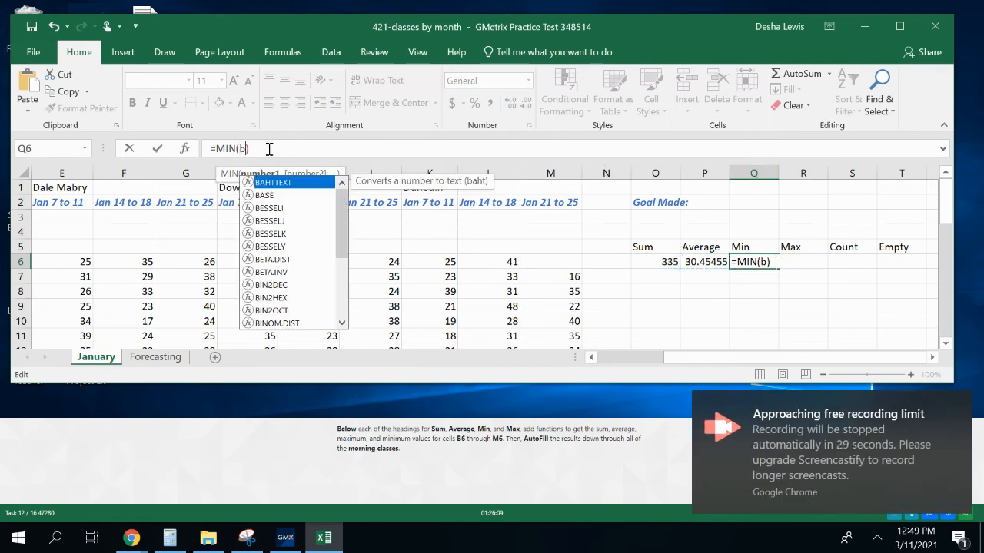
{"action": "type", "text": "6:m6"}
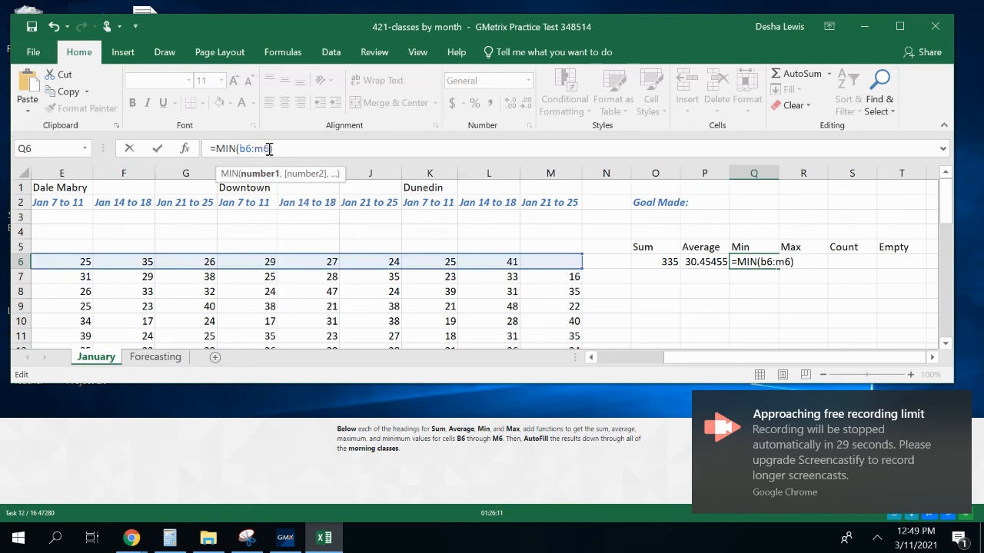
{"action": "key", "text": "Return"}
Insert a MAX function in cell R6, below the Max heading, using the range B6:M6
{"action": "left_click", "coordinate": [787, 262]}
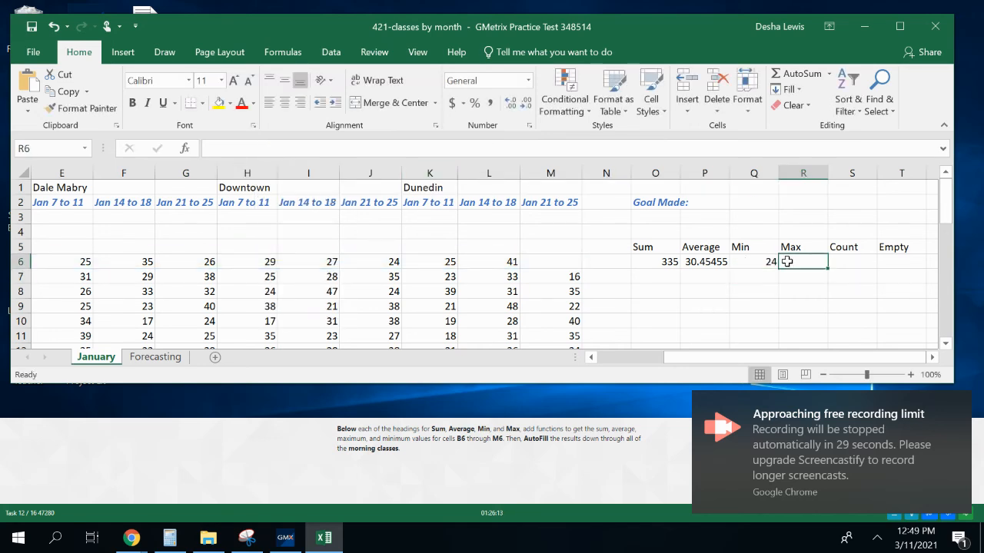
{"action": "left_click", "coordinate": [828, 74]}
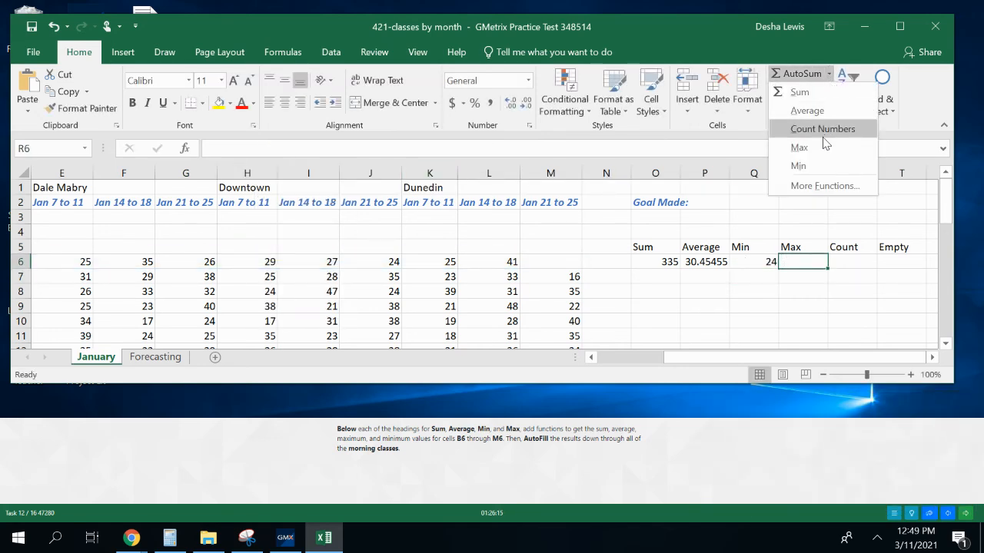
{"action": "left_click", "coordinate": [799, 145]}
{"action": "left_click_drag", "start_coordinate": [271, 149], "coordinate": [242, 149]}
{"action": "type", "text": "b6"}
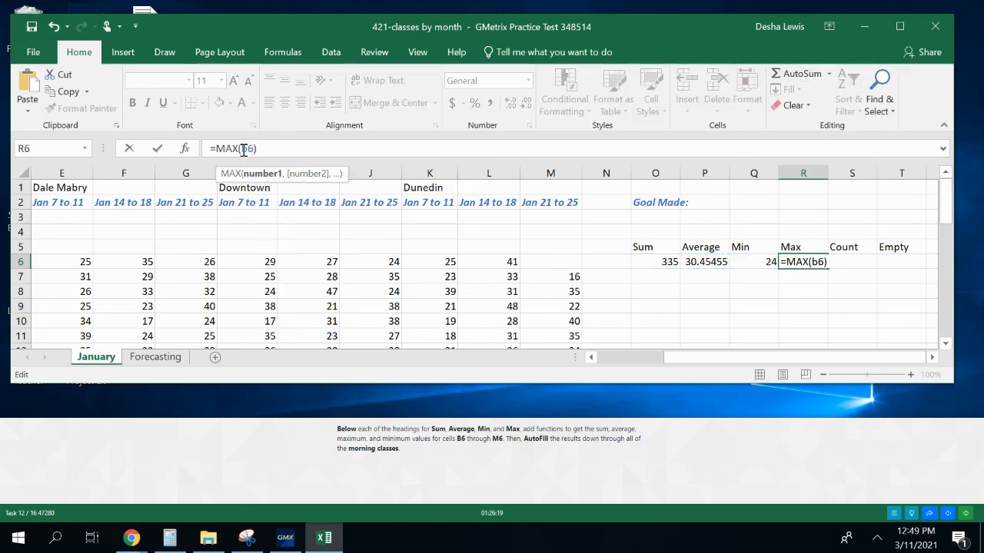
{"action": "type", "text": ":m6"}
{"action": "key", "text": "Return"}
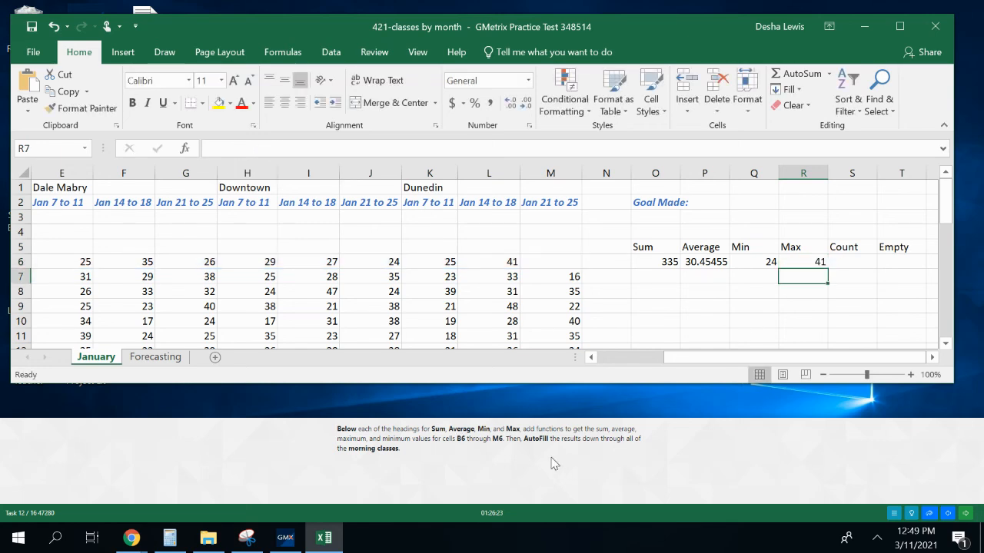
Select the Sum, Average, Min and Max formulas in cells O6 through R6
{"action": "left_click", "coordinate": [652, 262]}
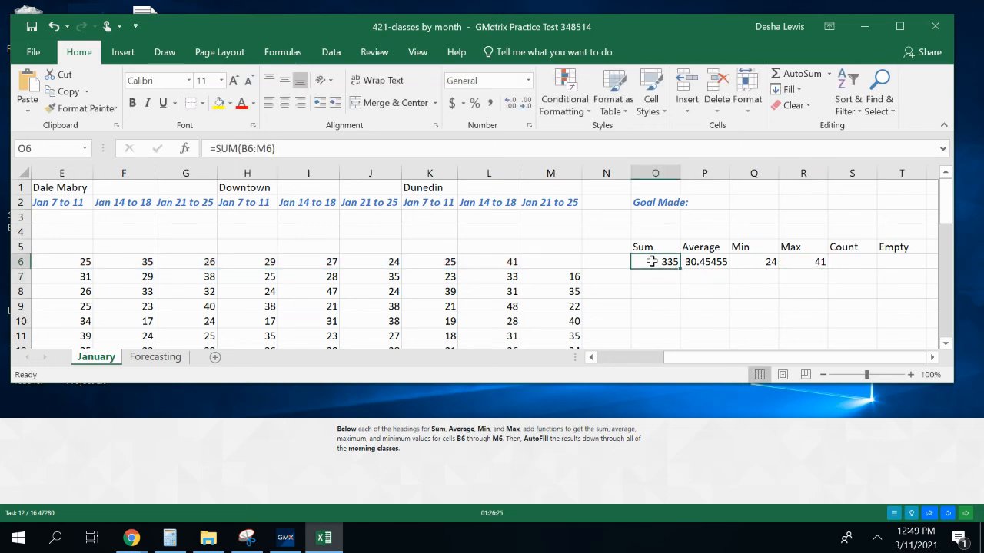
{"action": "left_click_drag", "start_coordinate": [660, 261], "coordinate": [800, 261]}
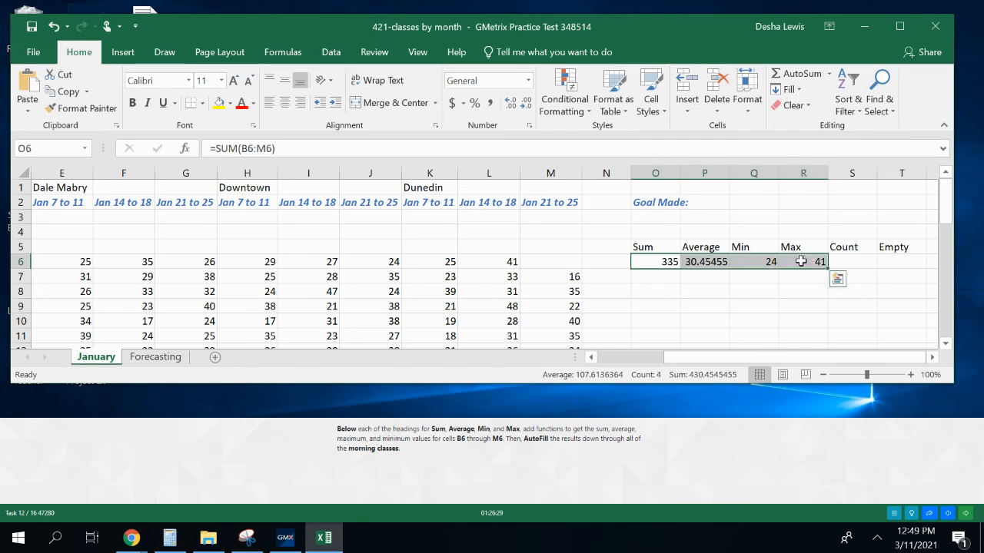